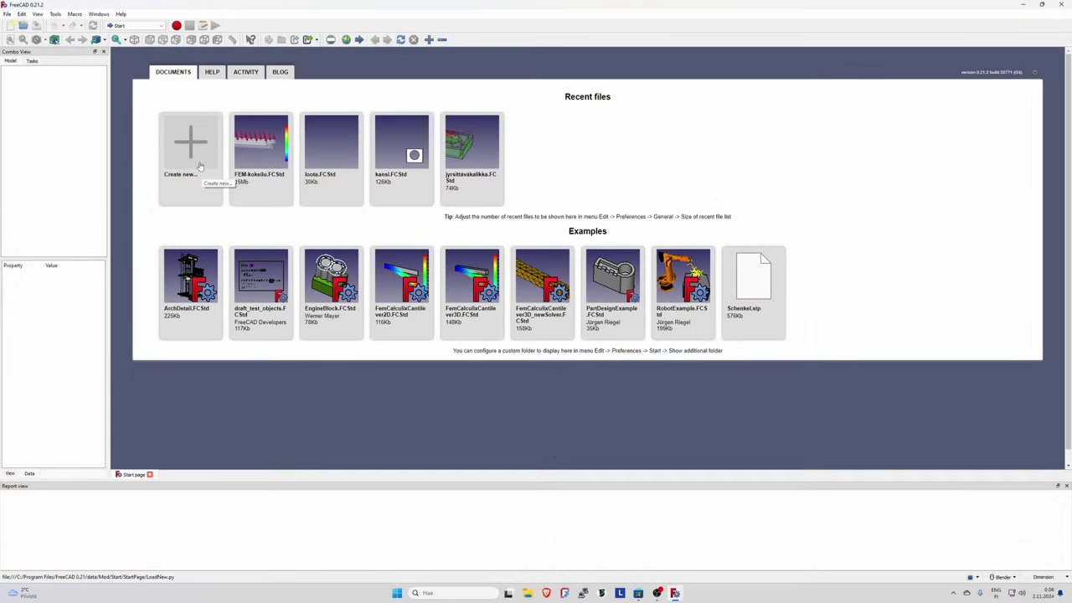
Create a new document with a body in the Part Design workbench.
click(200, 151)
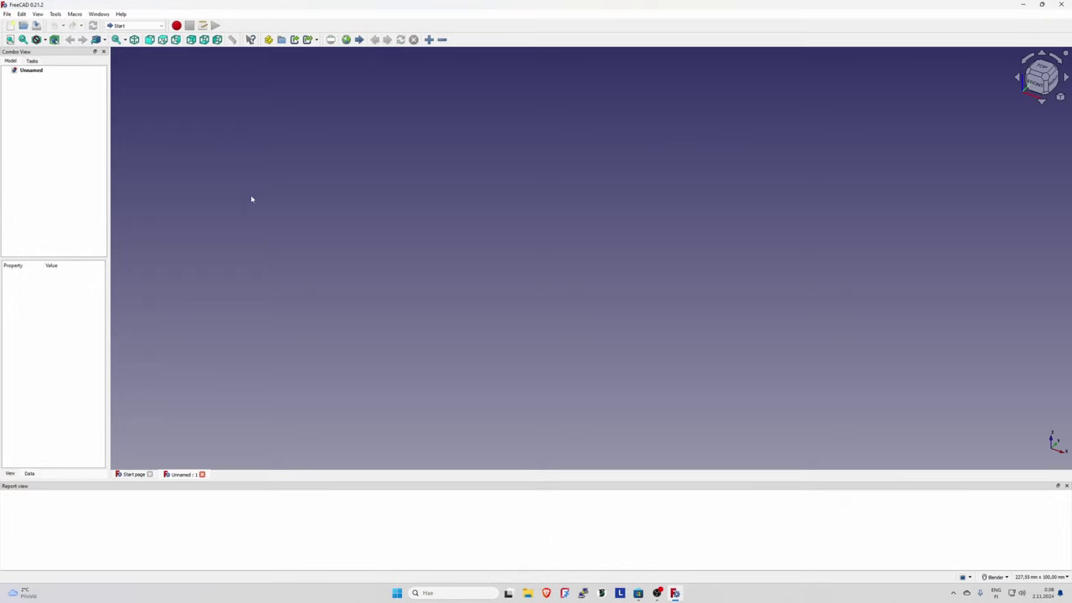
click(136, 26)
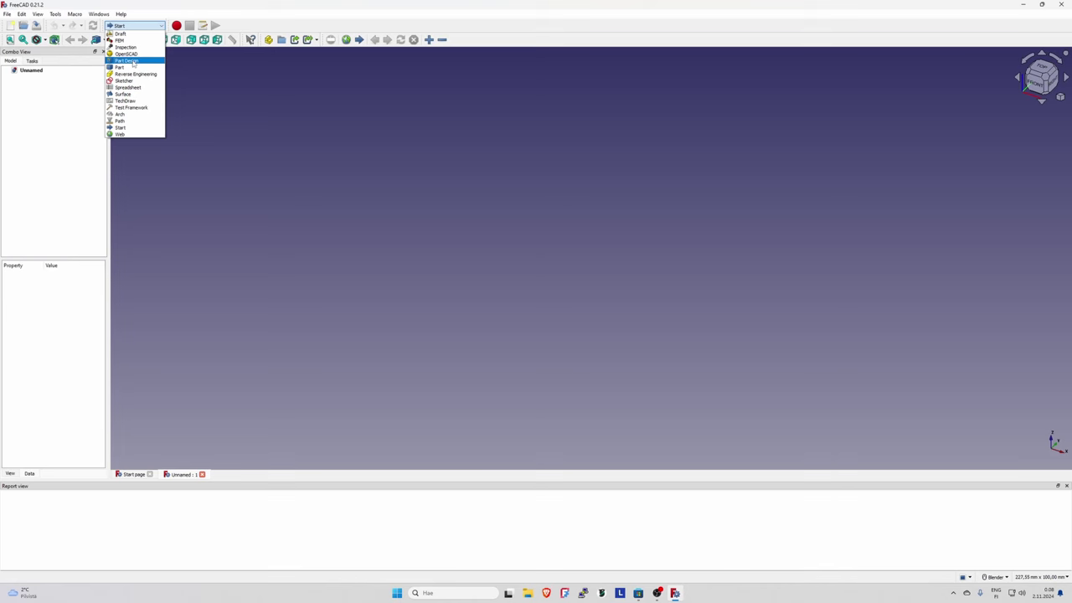
click(133, 62)
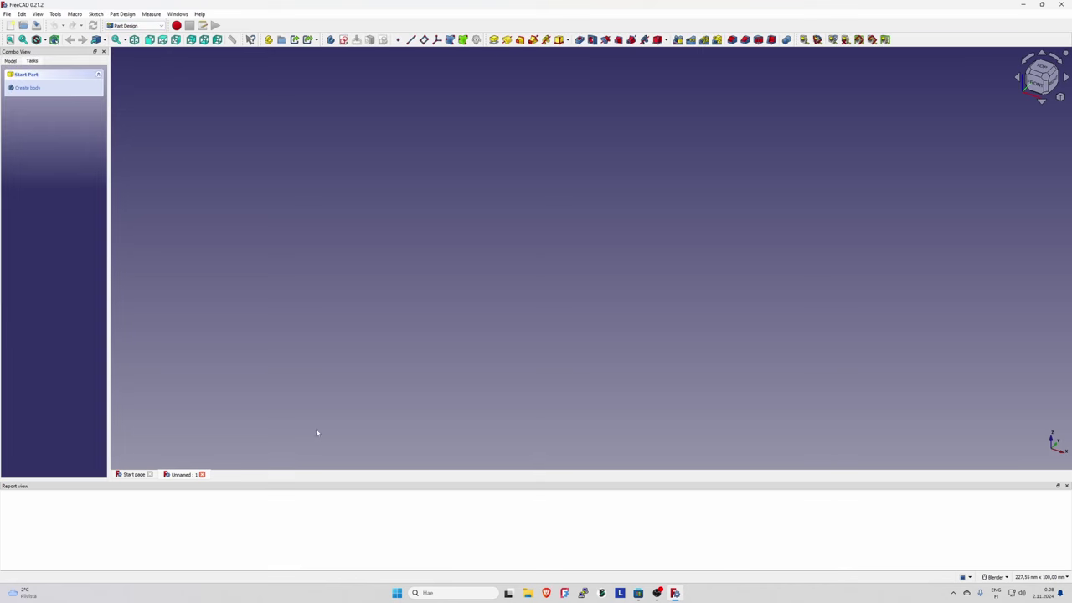
click(33, 88)
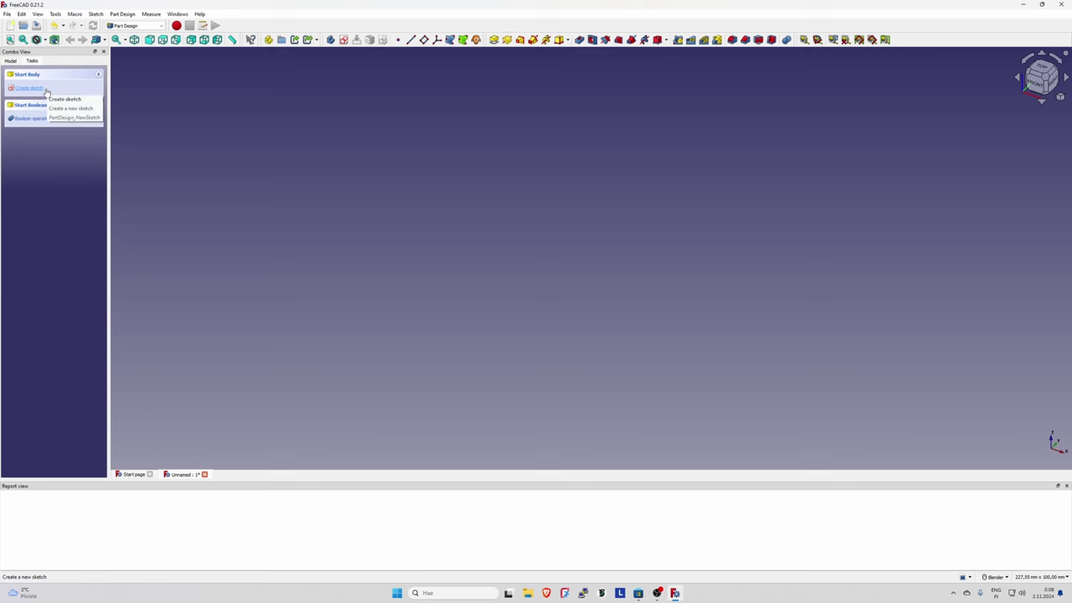
Open a new sketch in the body on the XY-plane.
click(11, 62)
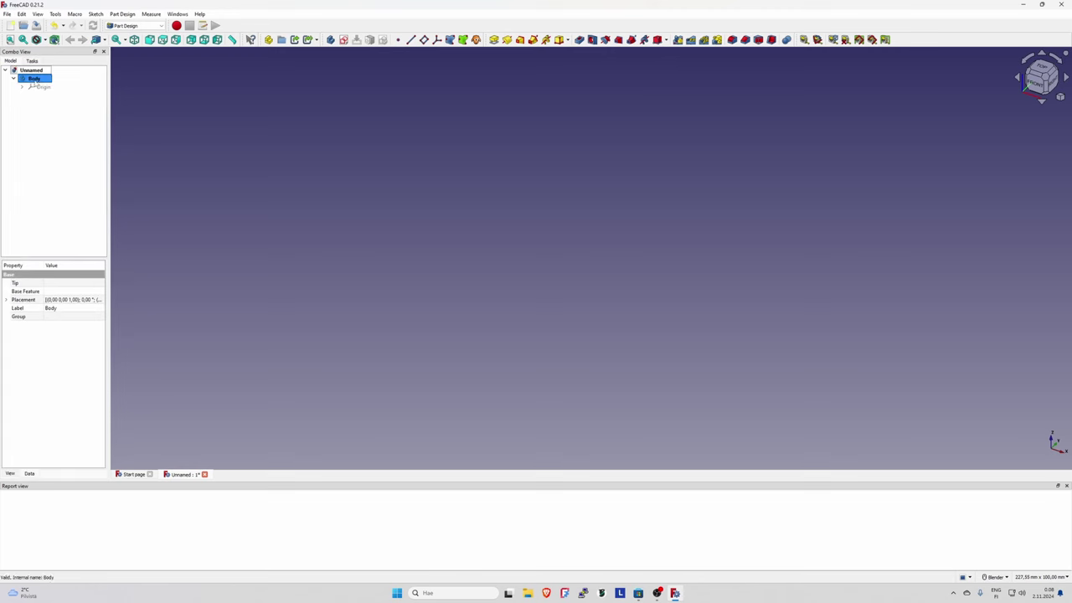
click(32, 61)
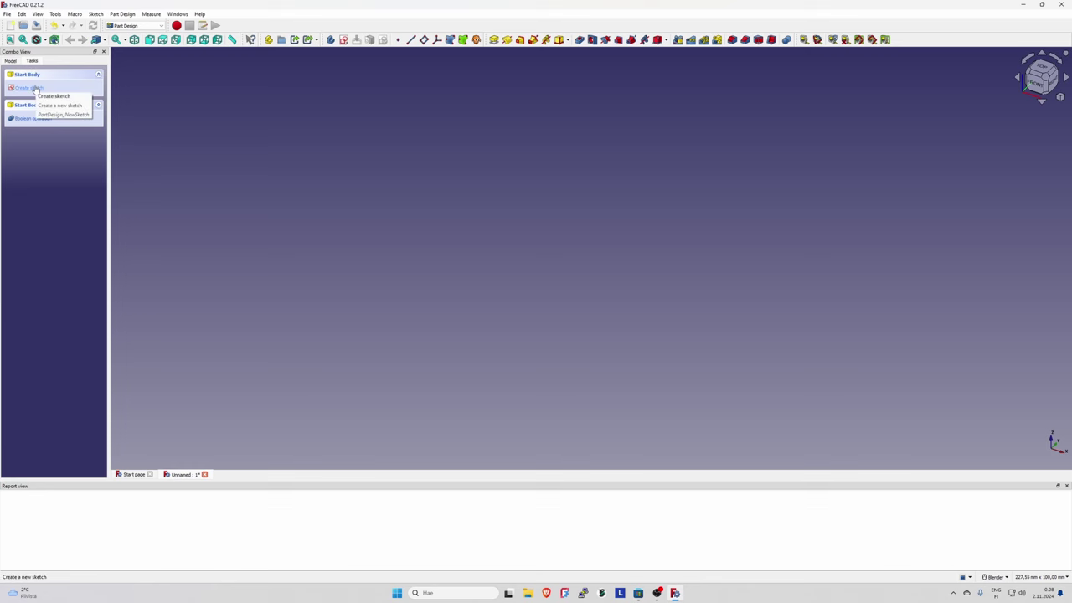
click(36, 88)
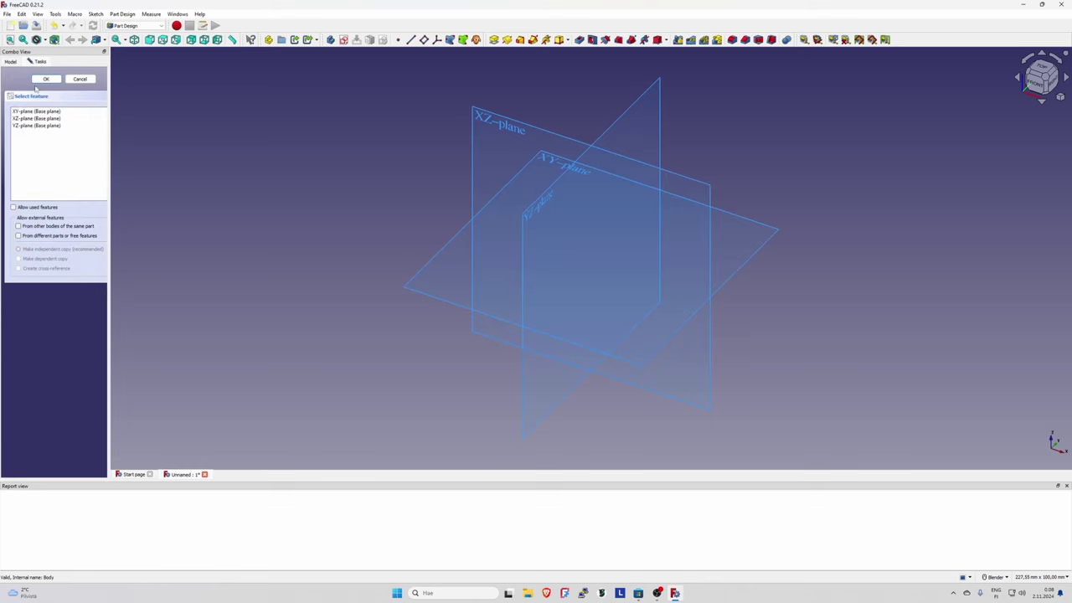
click(565, 169)
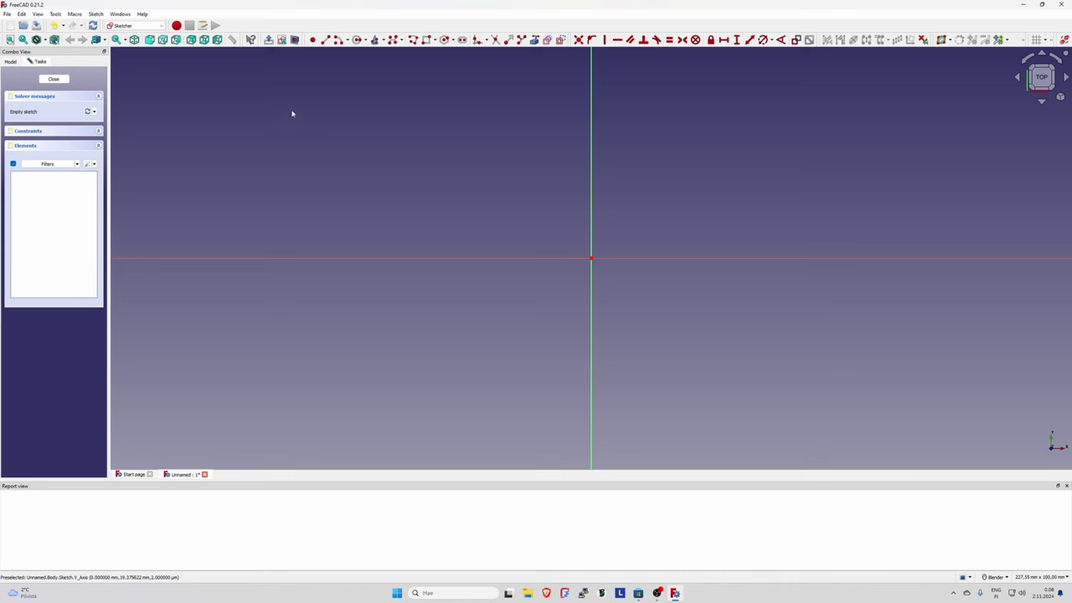
Draw two parallel horizontal lines from the vertical axis, joined by a vertical segment.
click(327, 40)
click(591, 231)
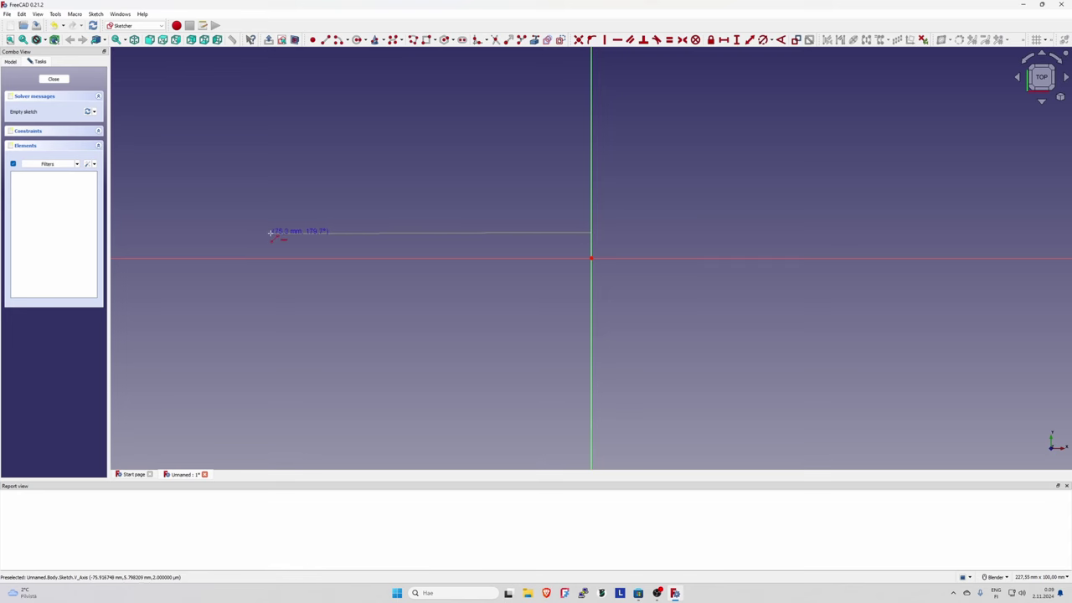
click(277, 231)
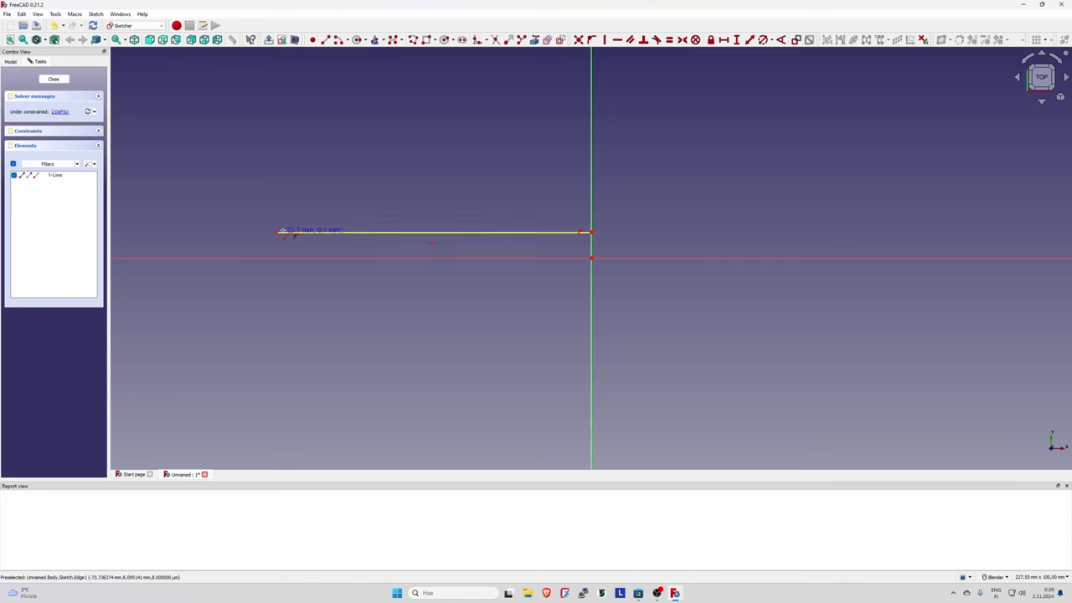
click(591, 207)
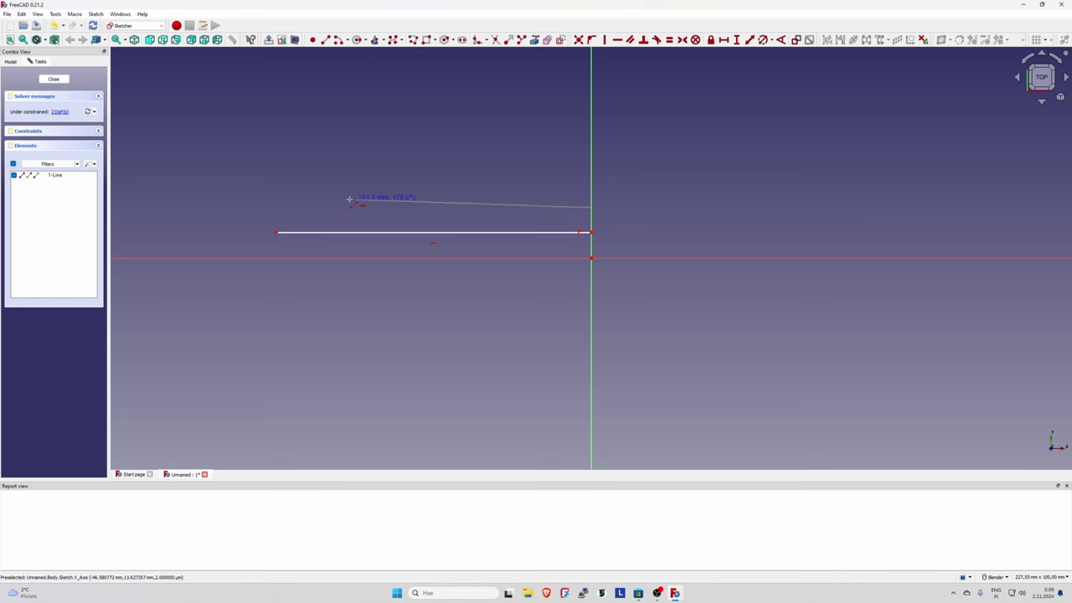
click(273, 207)
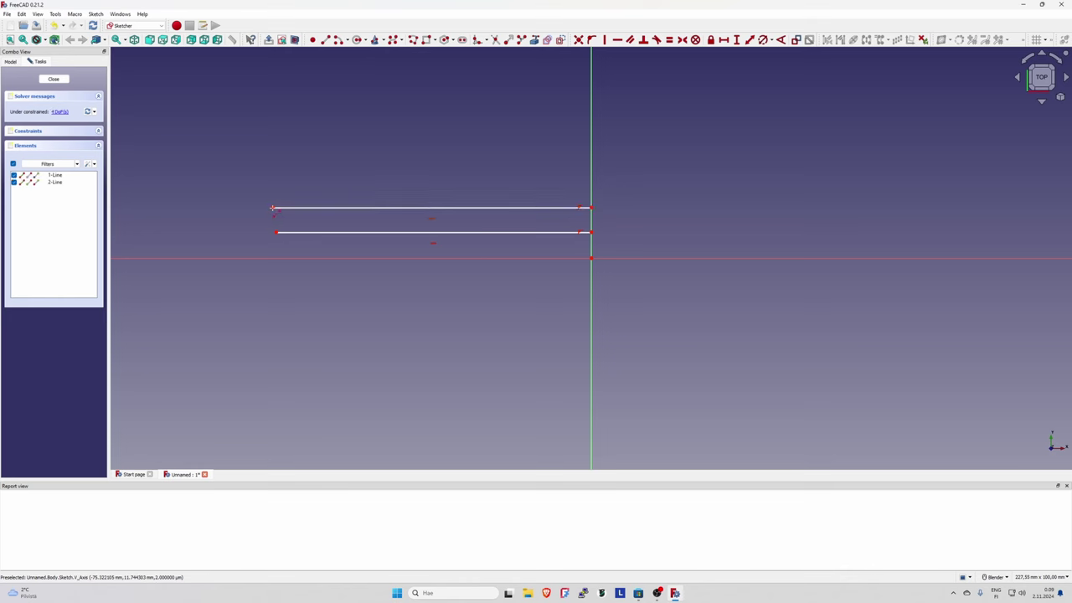
click(593, 231)
click(591, 207)
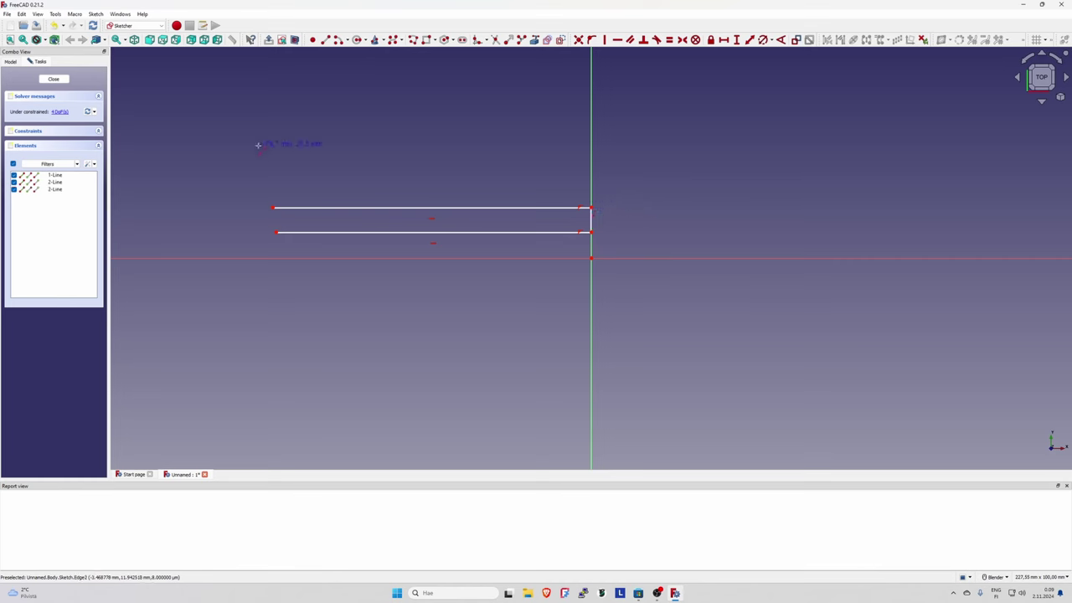
Draw two end-point arcs from the lines' left ends curving down to the horizontal axis.
click(346, 41)
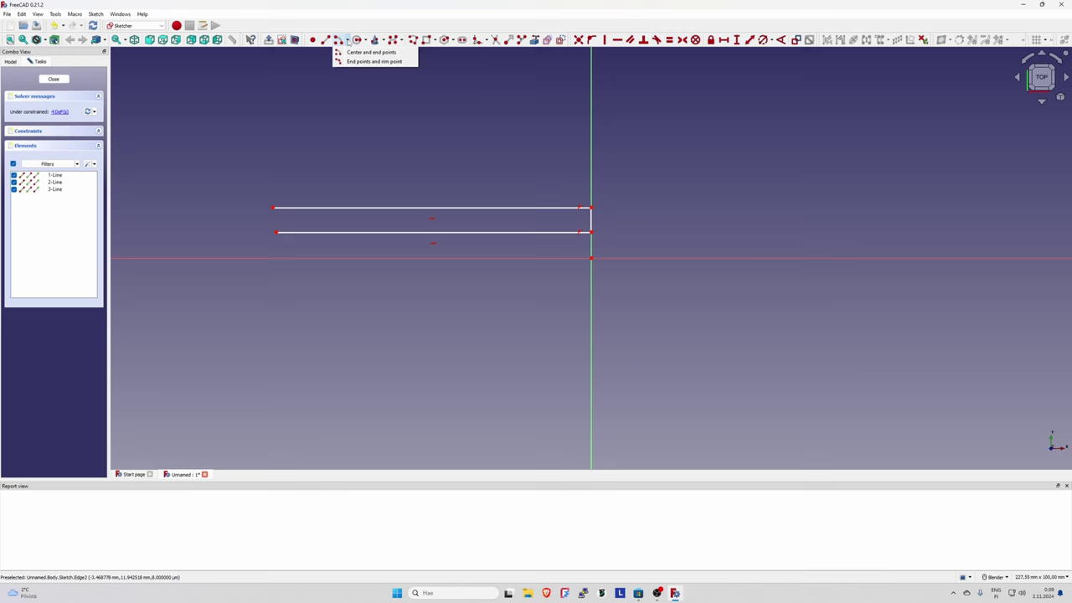
click(360, 62)
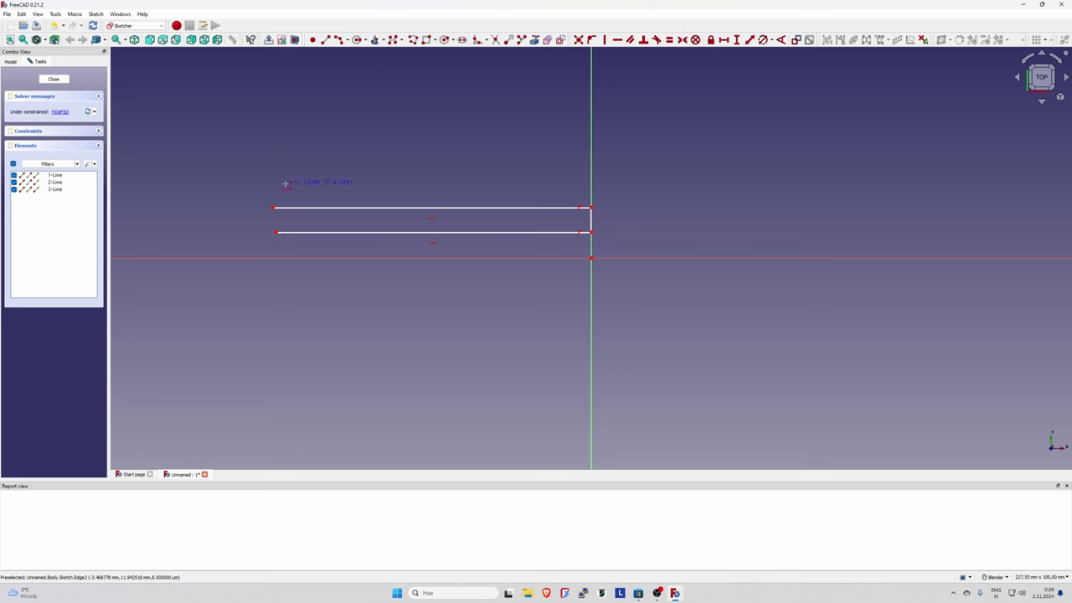
click(267, 235)
click(240, 259)
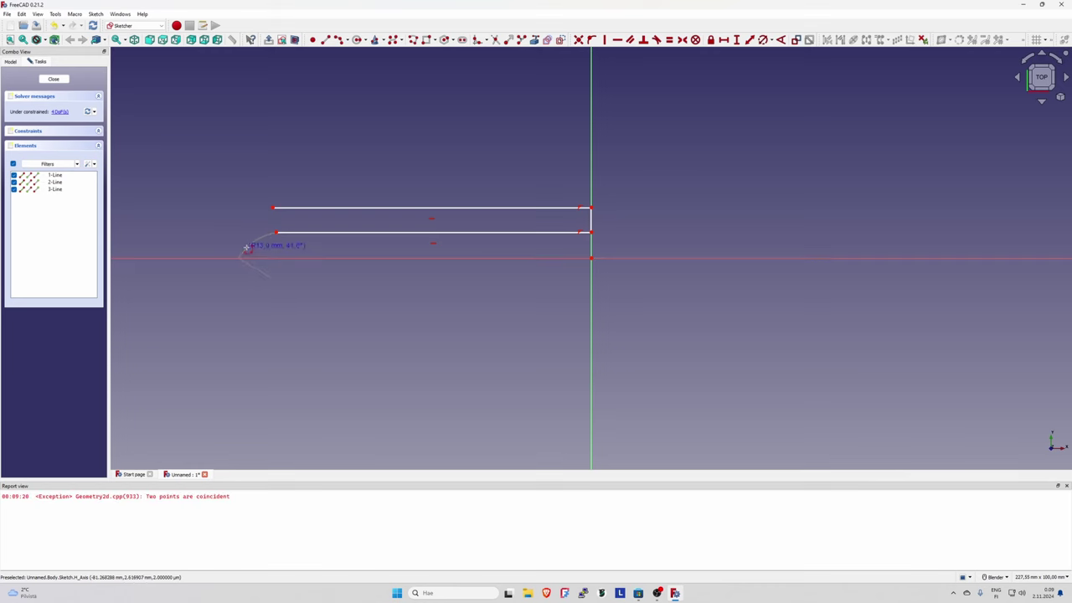
click(244, 239)
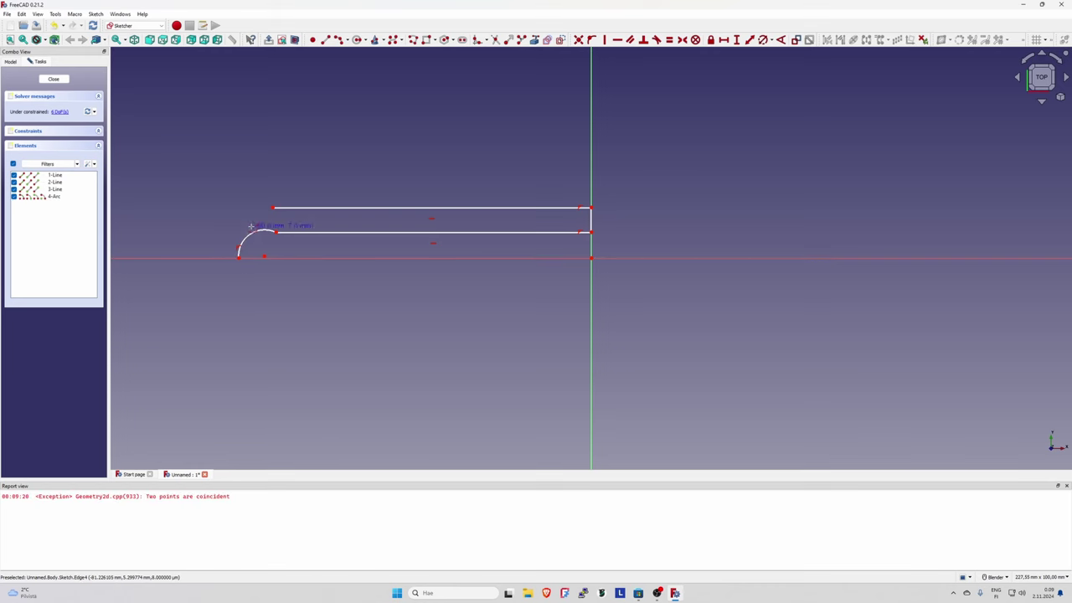
click(271, 207)
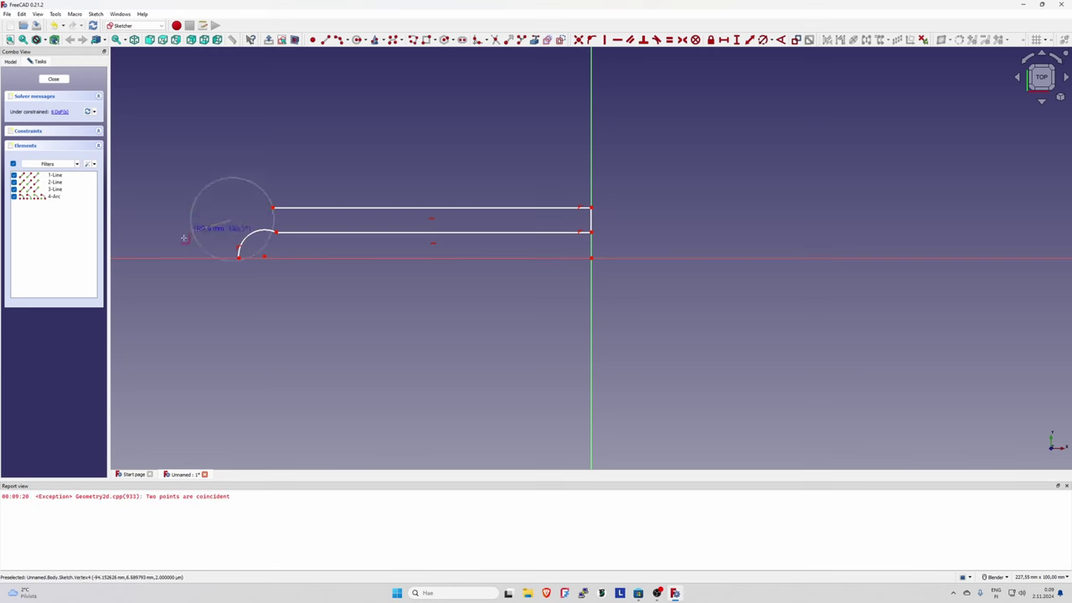
click(183, 257)
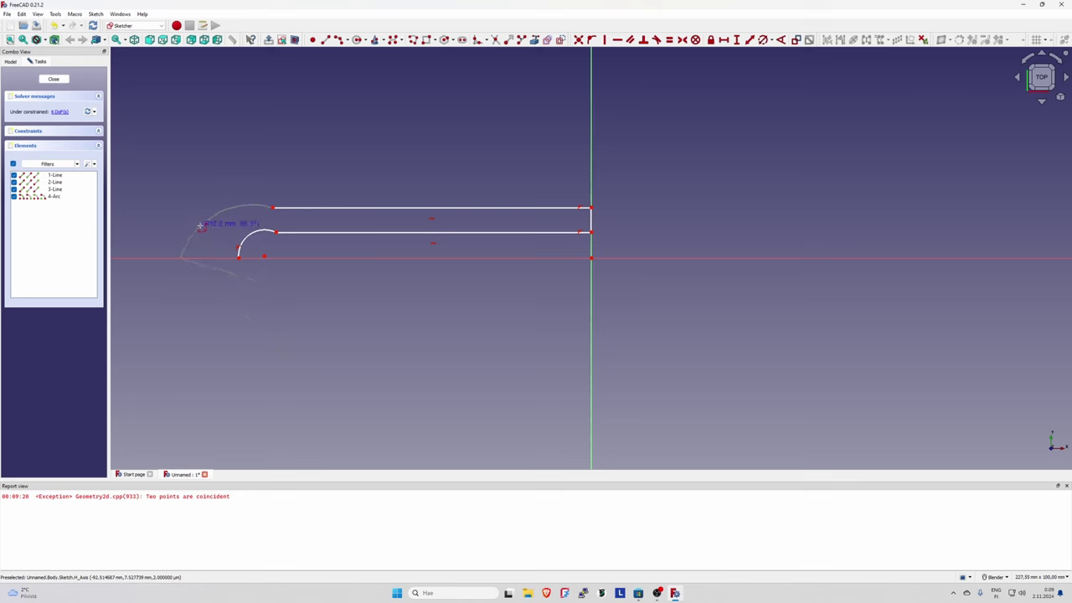
click(201, 223)
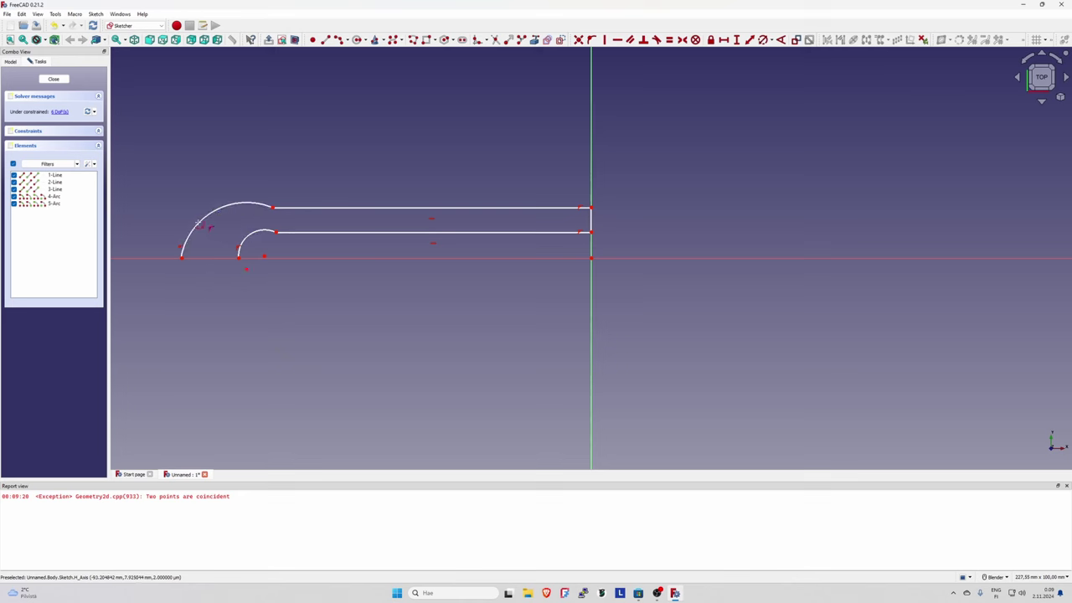
click(346, 41)
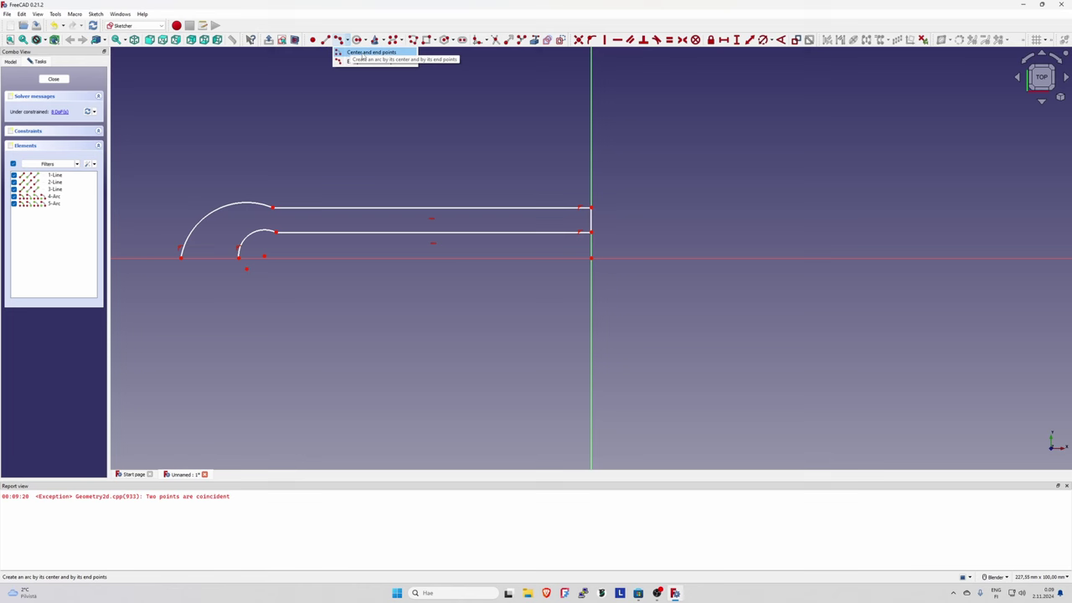
key(Escape)
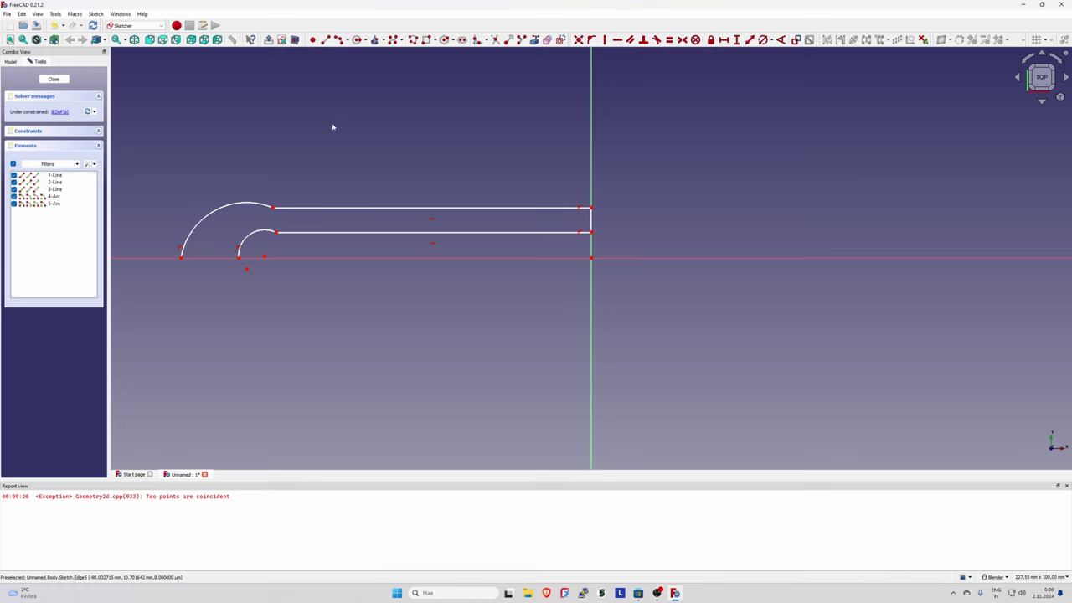
Make the outer arc tangent to the upper line.
scroll(271, 242, up, 1)
scroll(270, 242, up, 2)
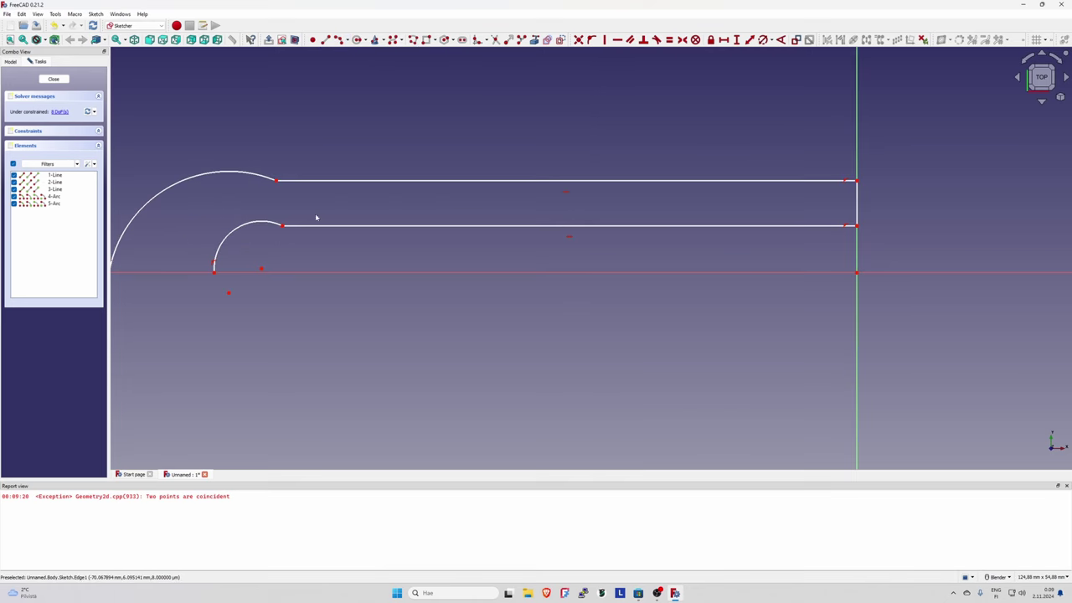
click(266, 177)
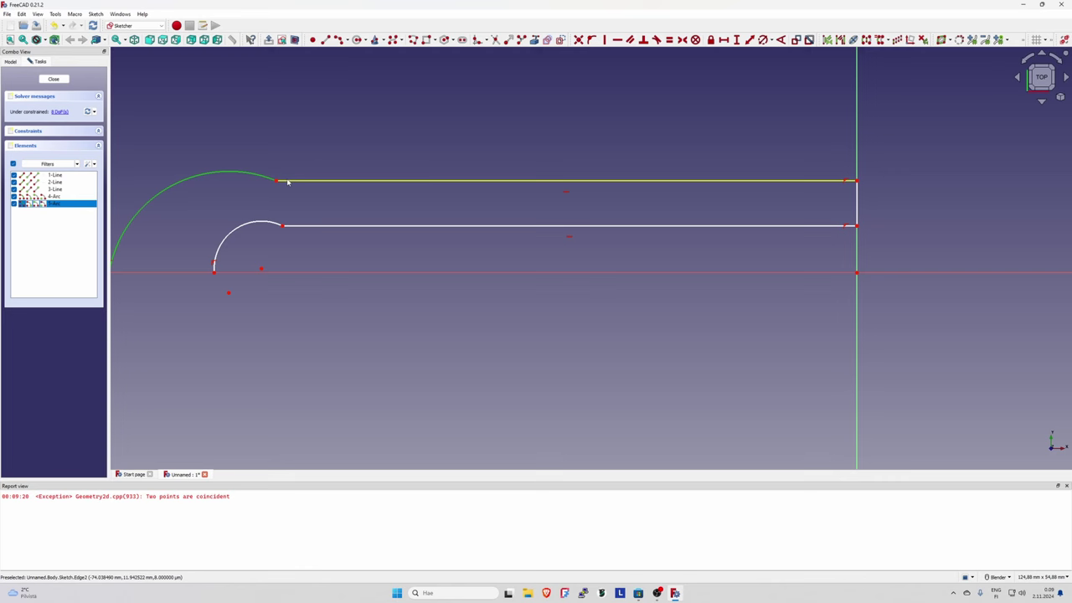
click(293, 180)
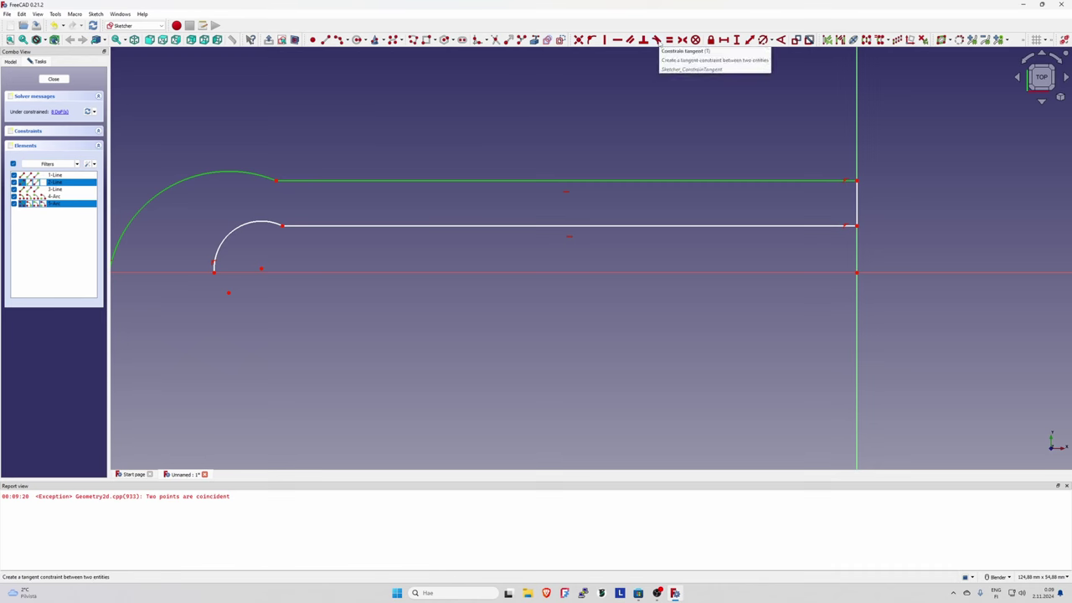
click(658, 40)
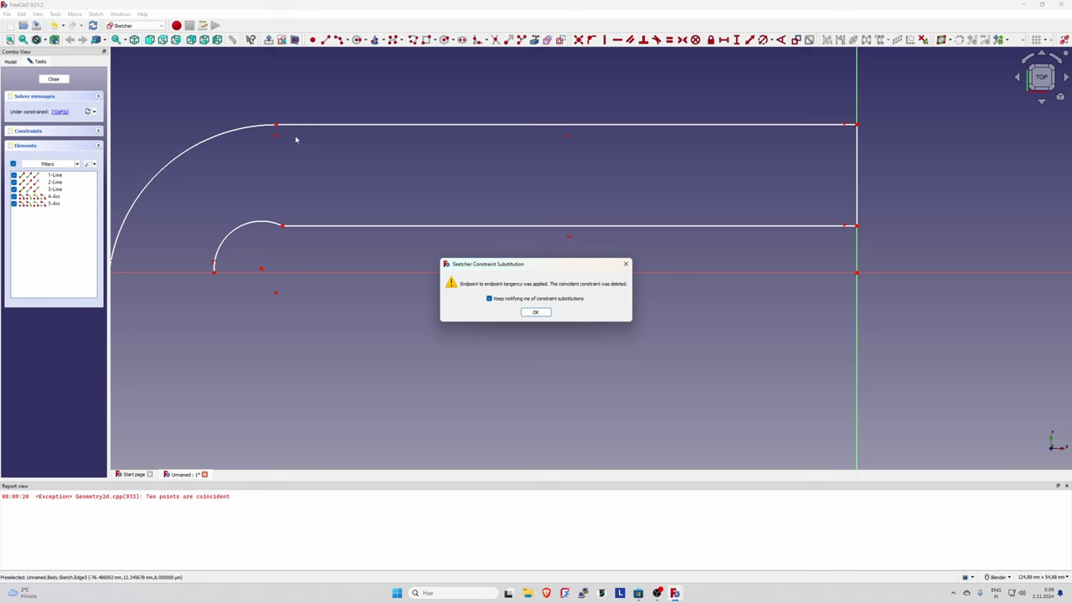
click(536, 311)
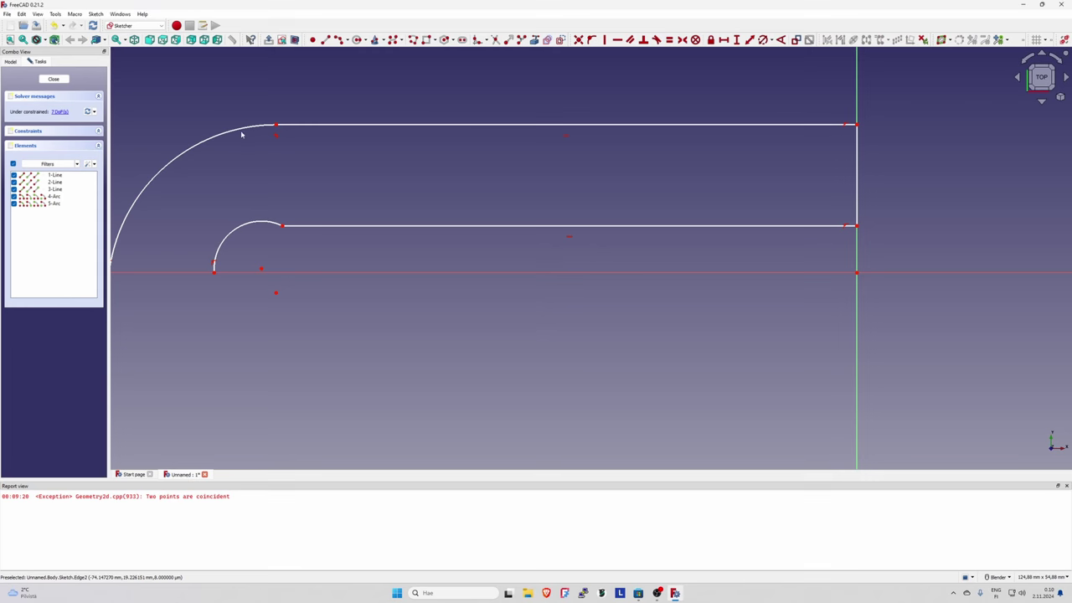
Make the inner arc tangent to the lower line.
click(266, 222)
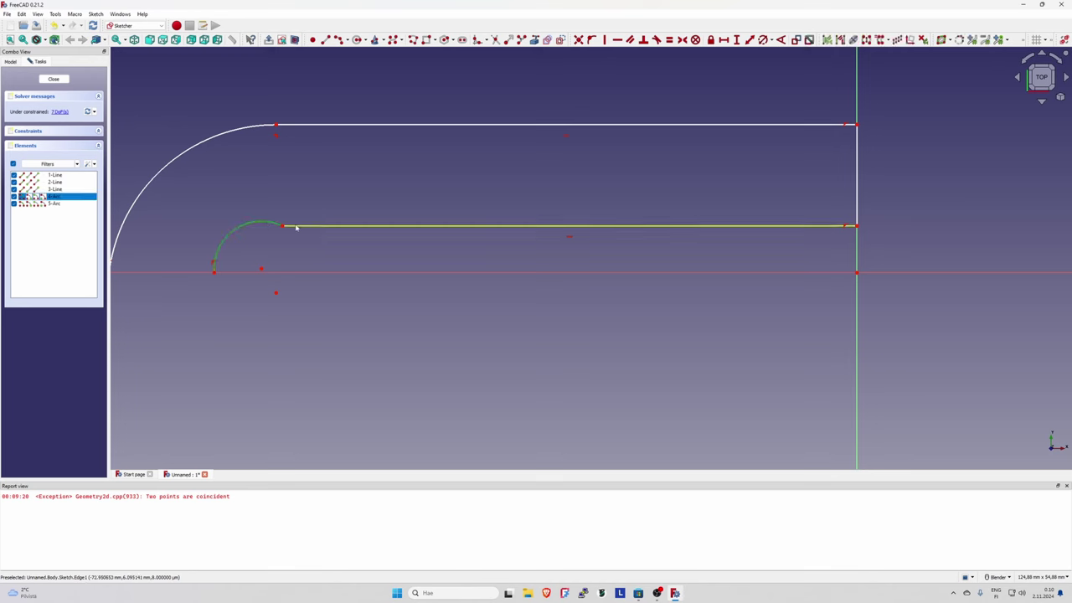
click(295, 226)
click(657, 39)
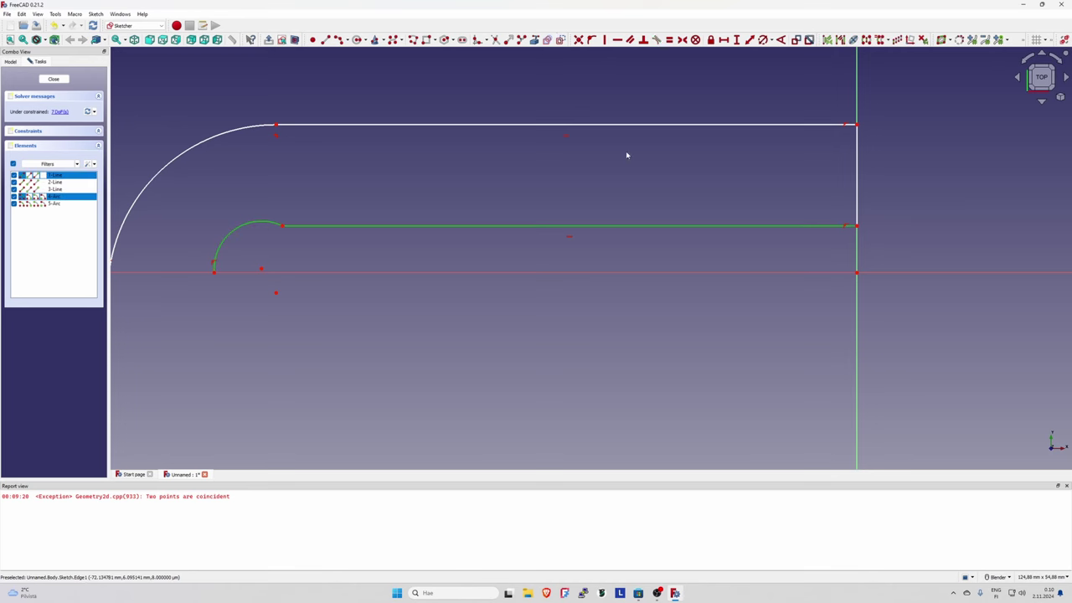
click(535, 312)
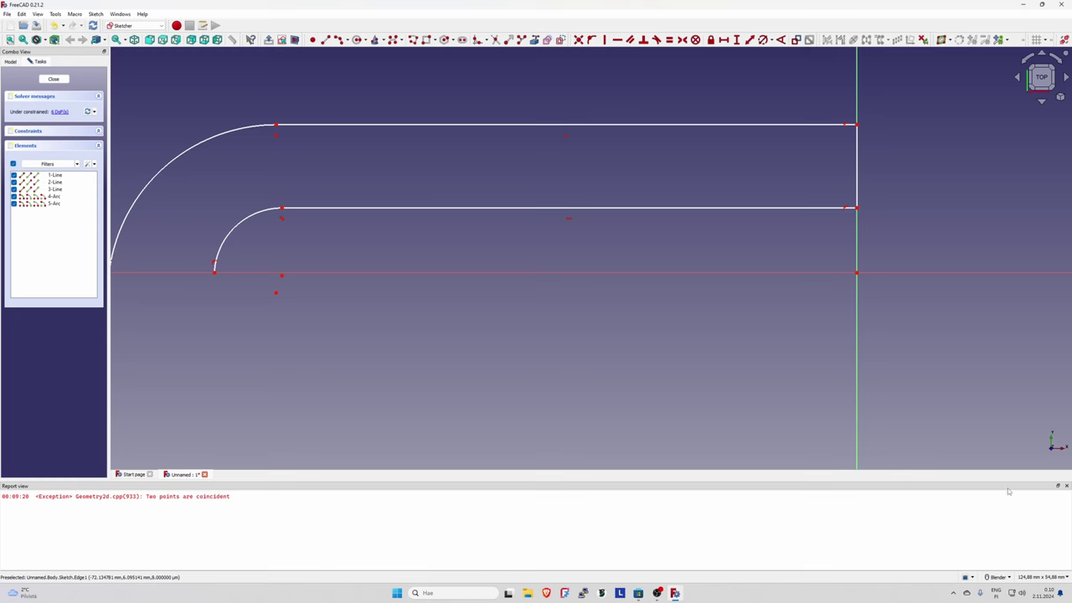
Close the profile with a bottom line joining the two arc ends.
click(1066, 486)
scroll(486, 264, down, 3)
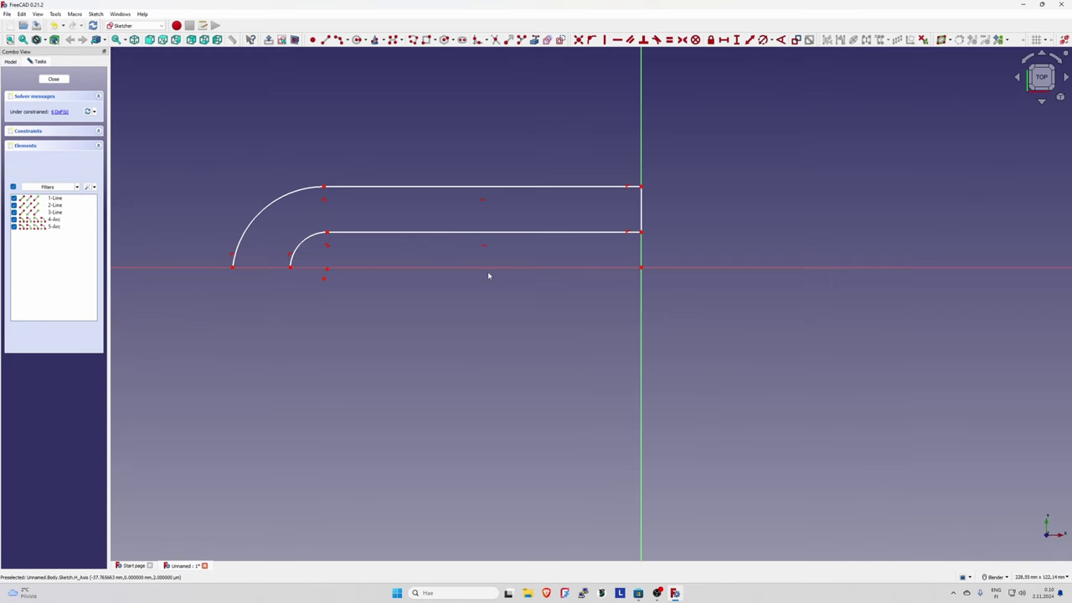
scroll(412, 256, down, 1)
scroll(411, 256, up, 2)
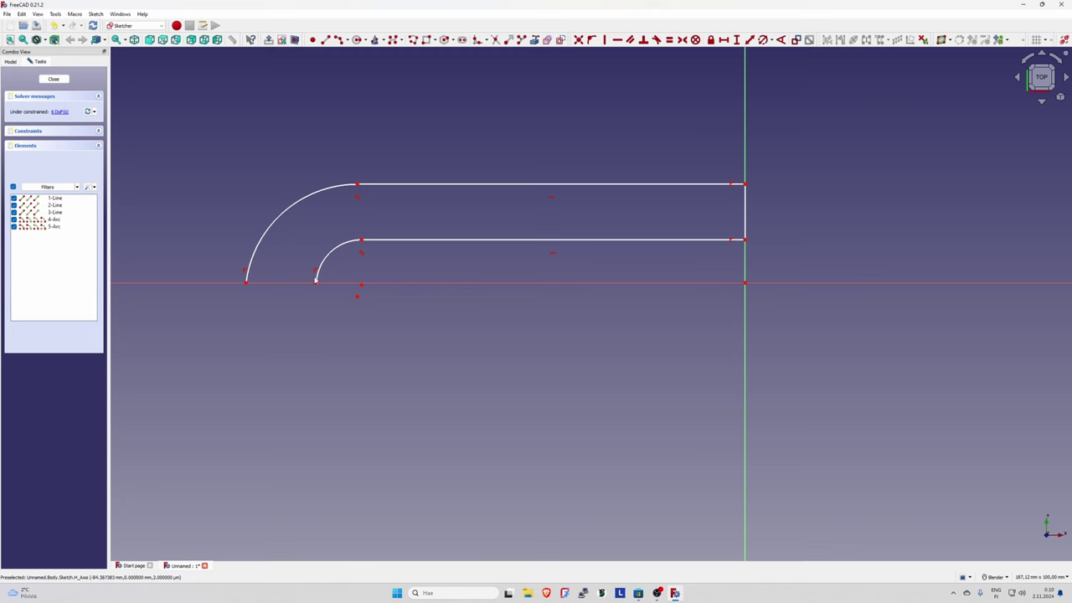
click(245, 283)
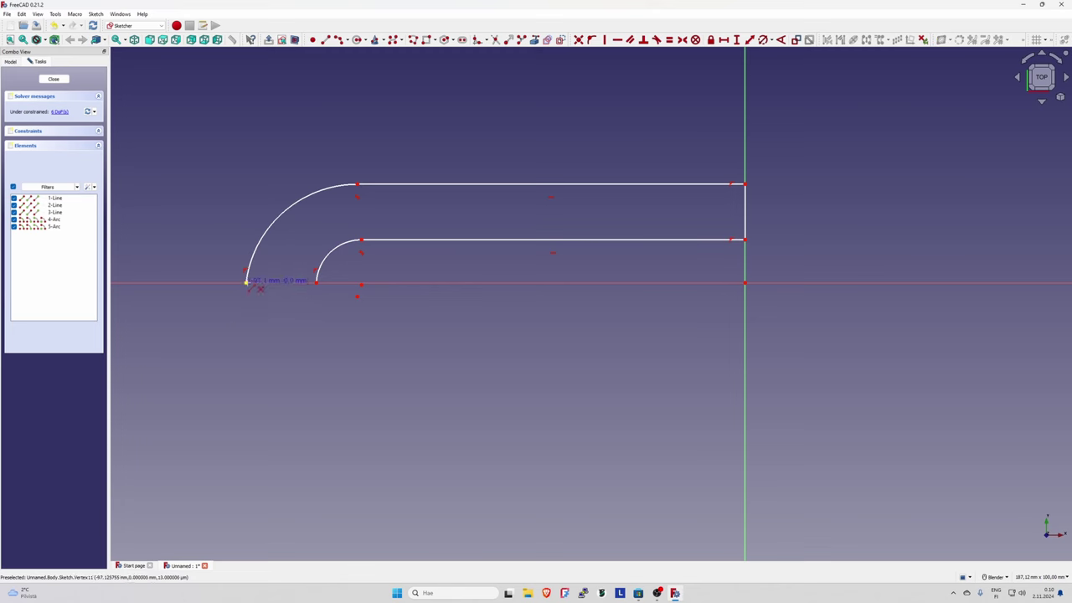
click(316, 283)
right_click(691, 242)
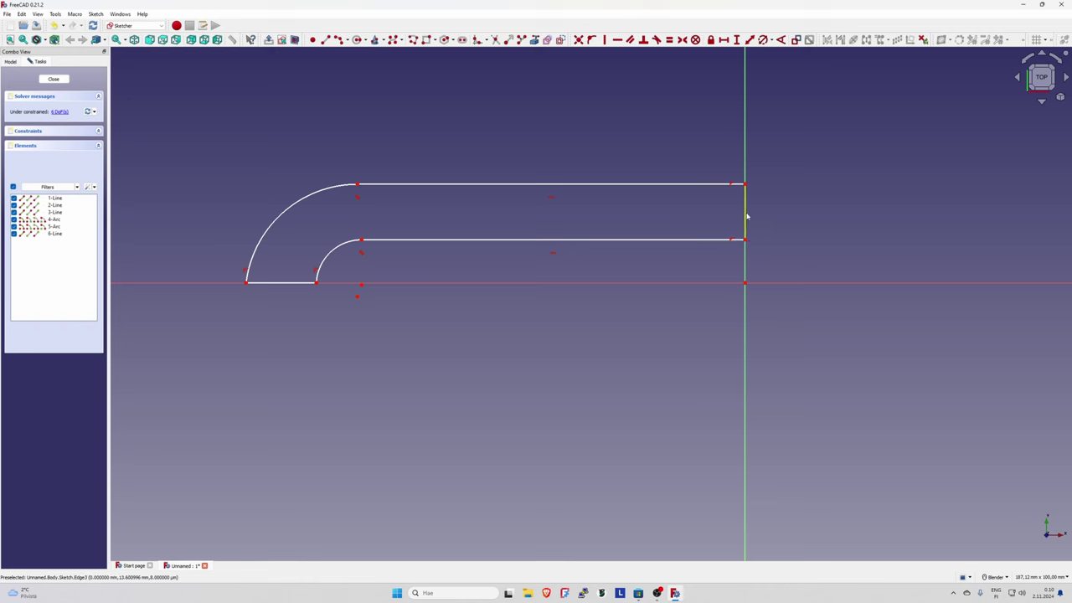
Give the right edge a 4 mm length and its endpoint a 7 mm vertical distance from the origin.
click(746, 216)
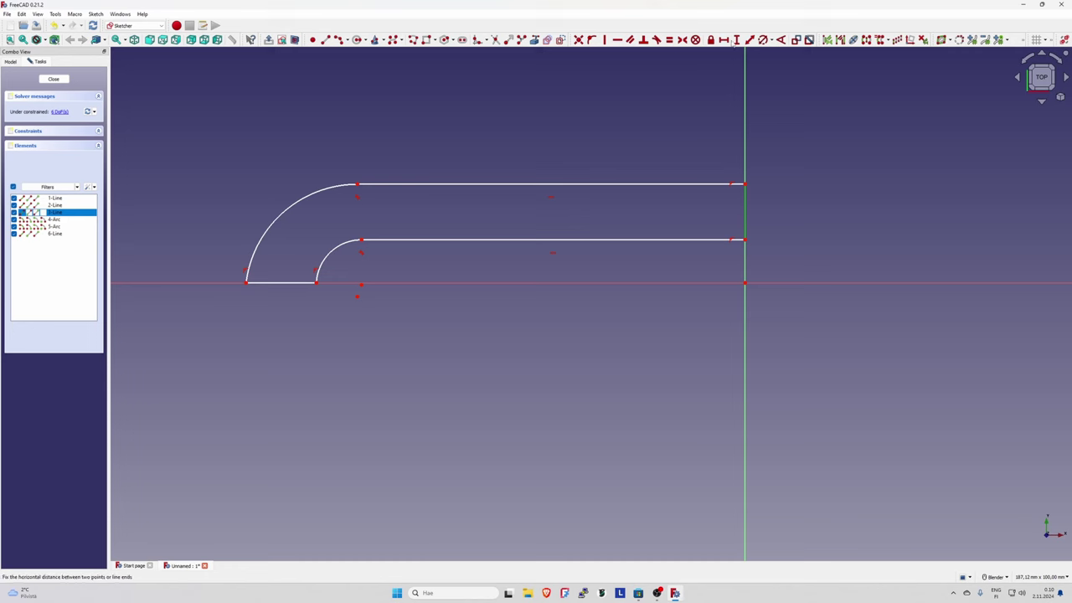
click(736, 40)
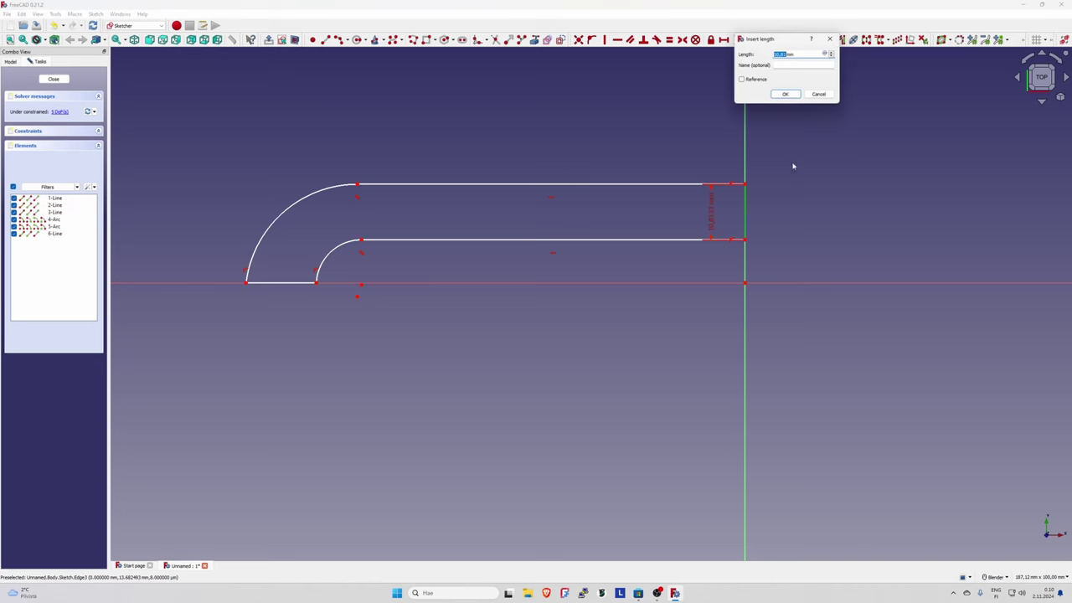
text(4)
click(785, 94)
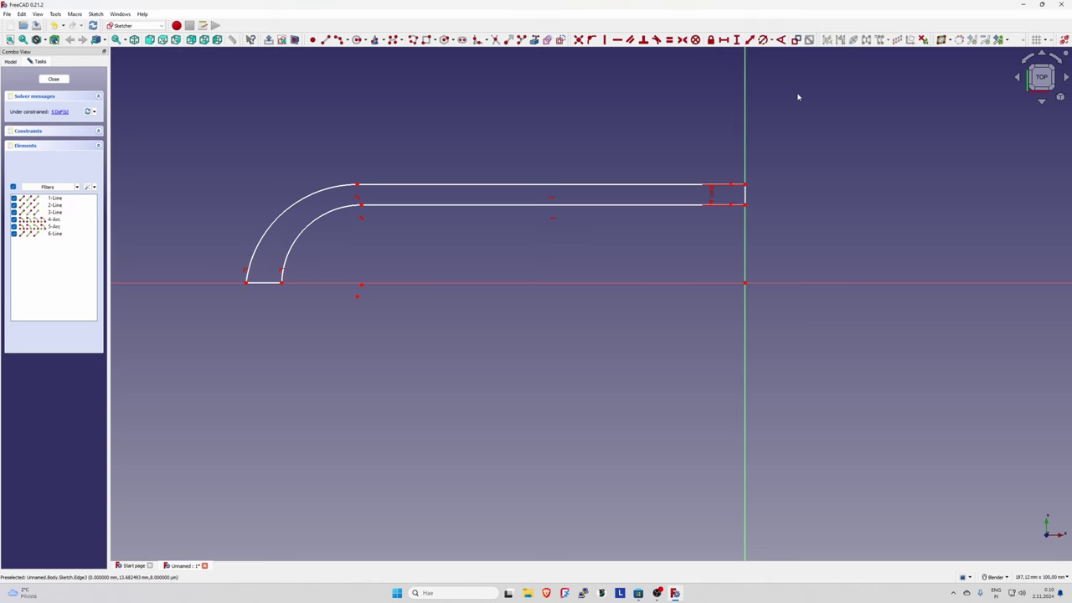
click(745, 204)
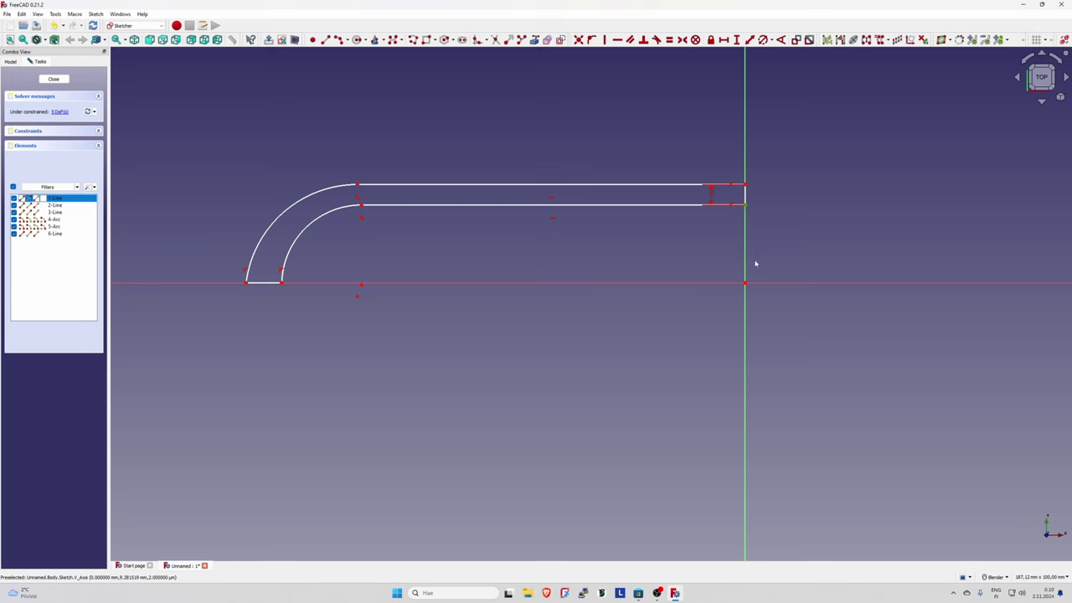
click(746, 282)
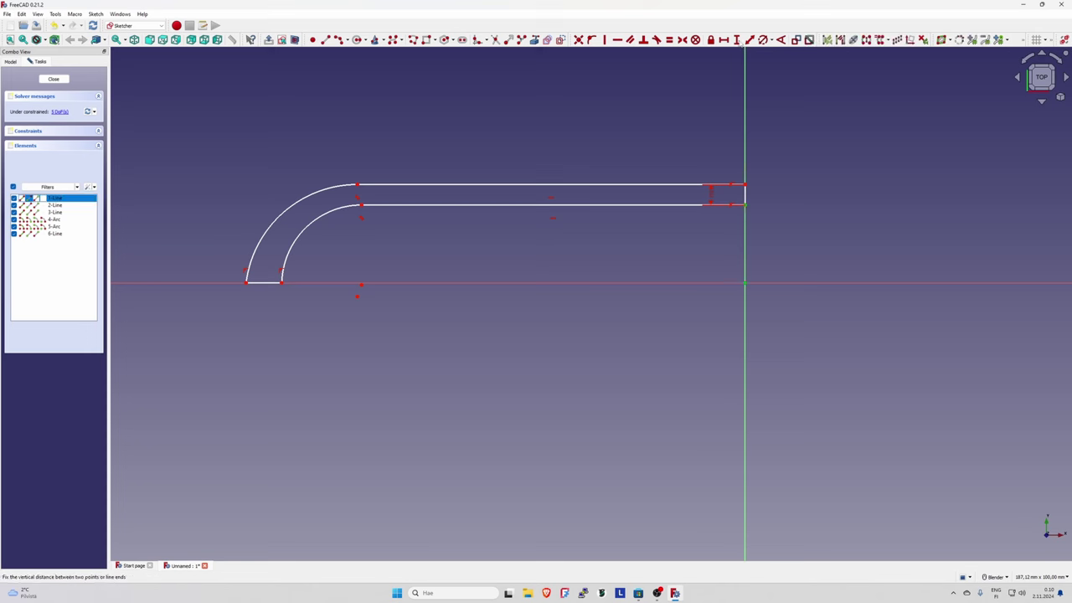
click(736, 40)
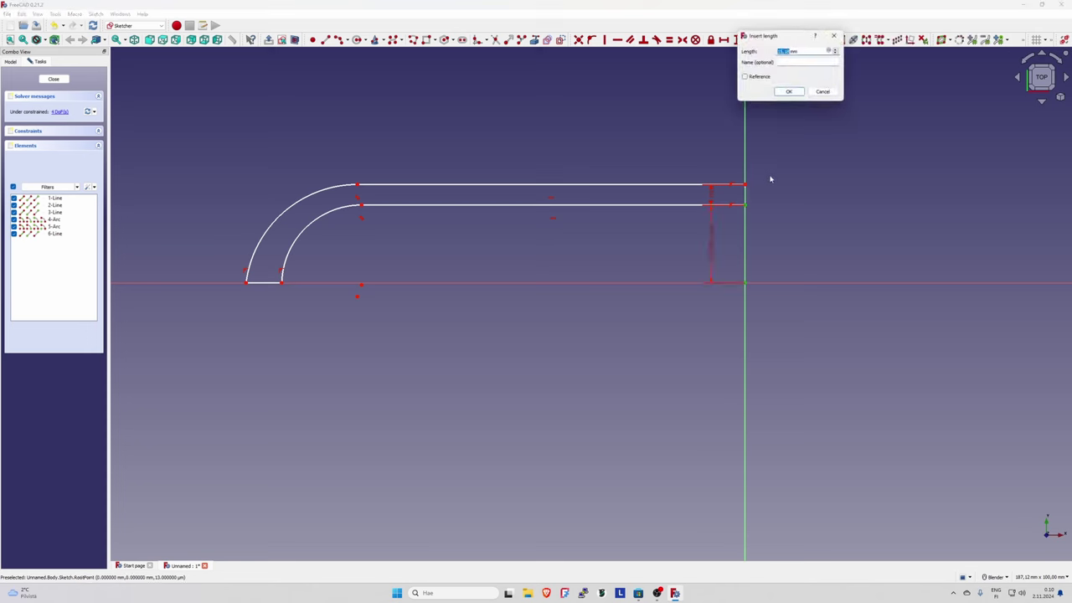
text(7)
key(Return)
Set a 10 mm horizontal gap between the two arcs' lower endpoints.
scroll(254, 299, up, 2)
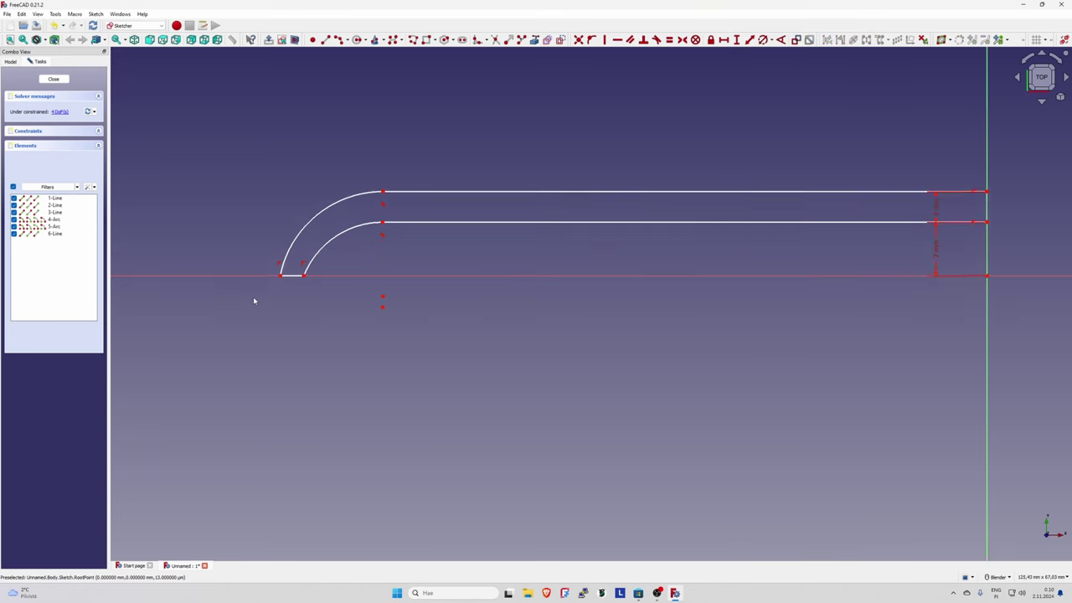
scroll(285, 272, up, 1)
click(285, 271)
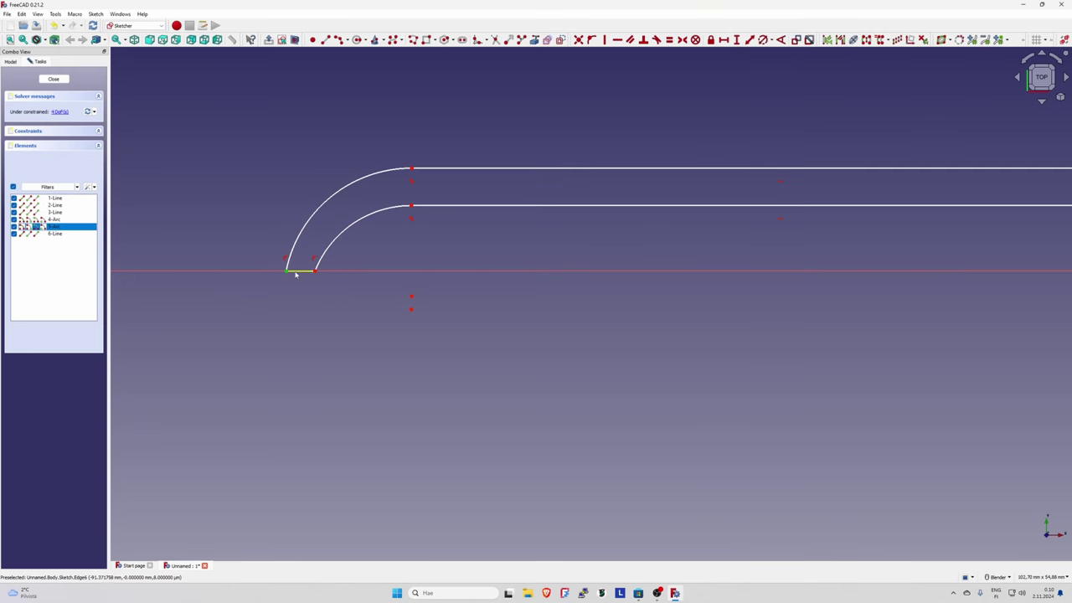
click(315, 270)
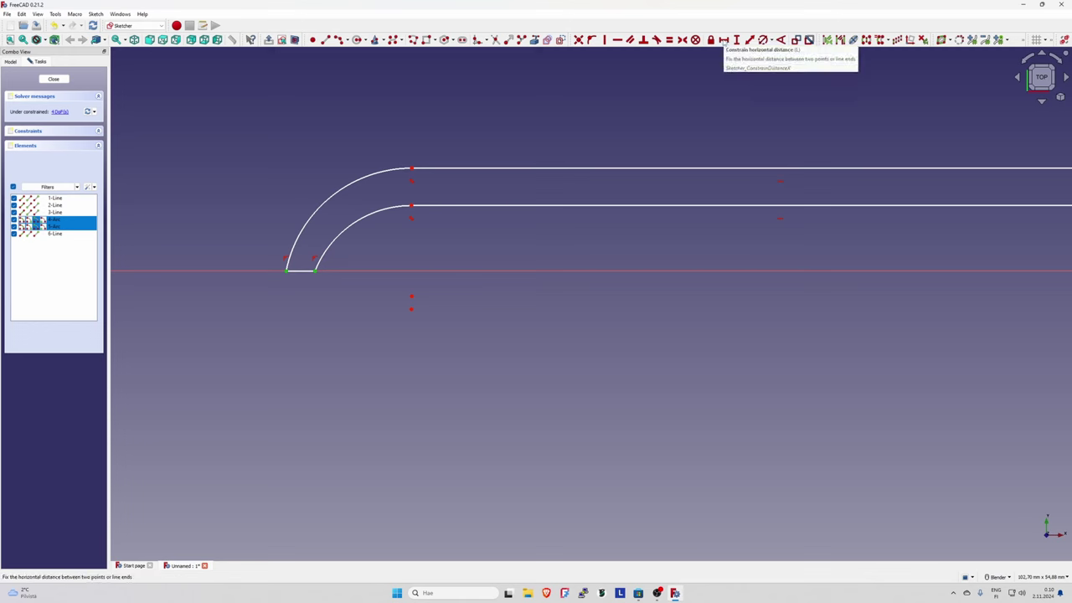
click(723, 41)
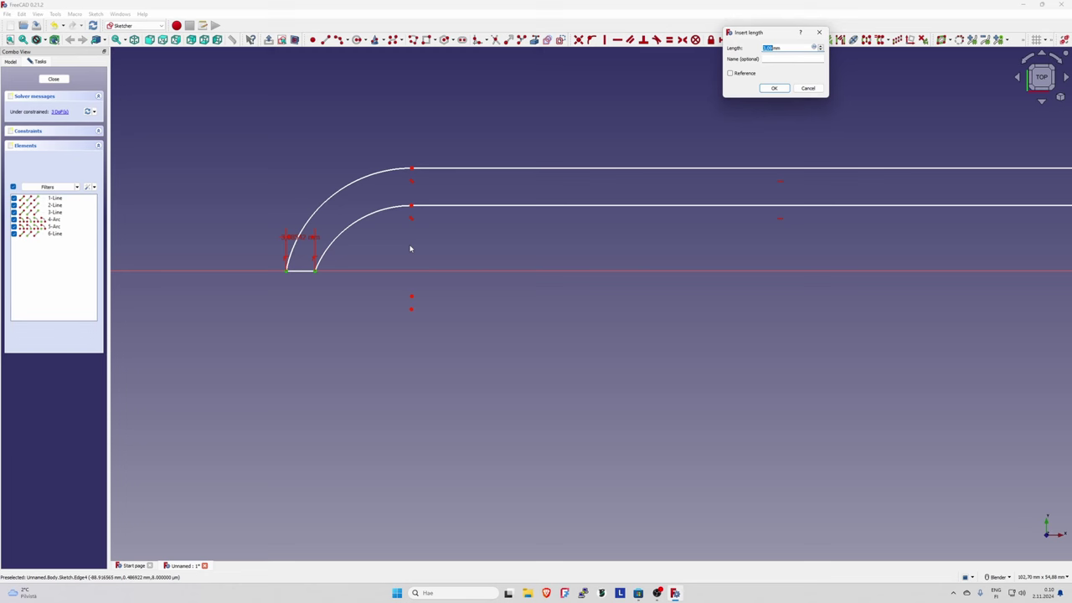
text(10)
key(Return)
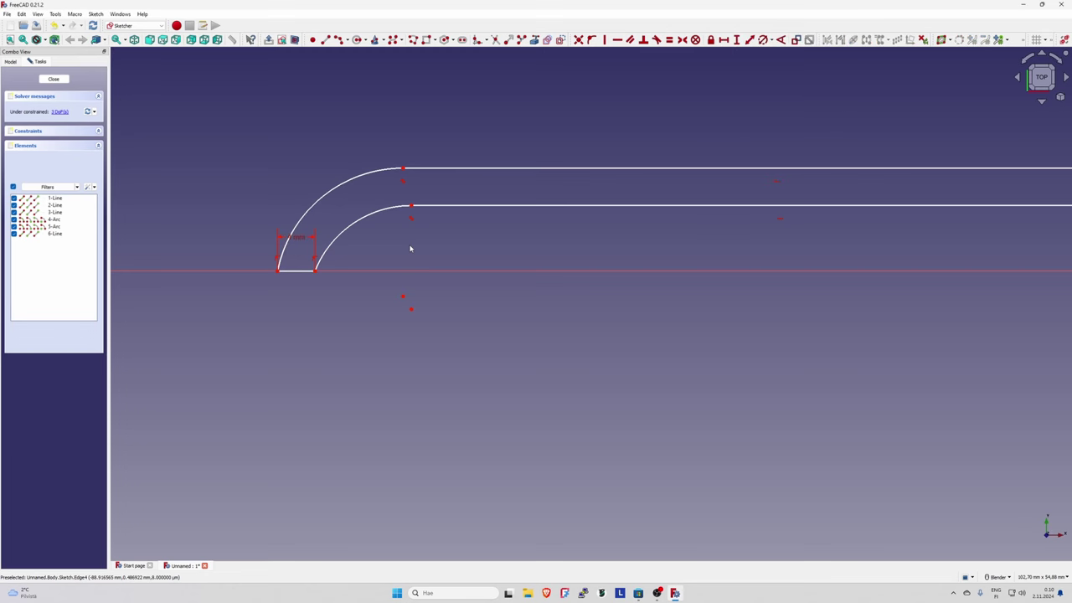
Move the arc centre toward the axis and give the lower line a 65 mm length.
mouse_move(403, 298)
mouse_down()
mouse_move(408, 272)
mouse_move(433, 275)
mouse_up()
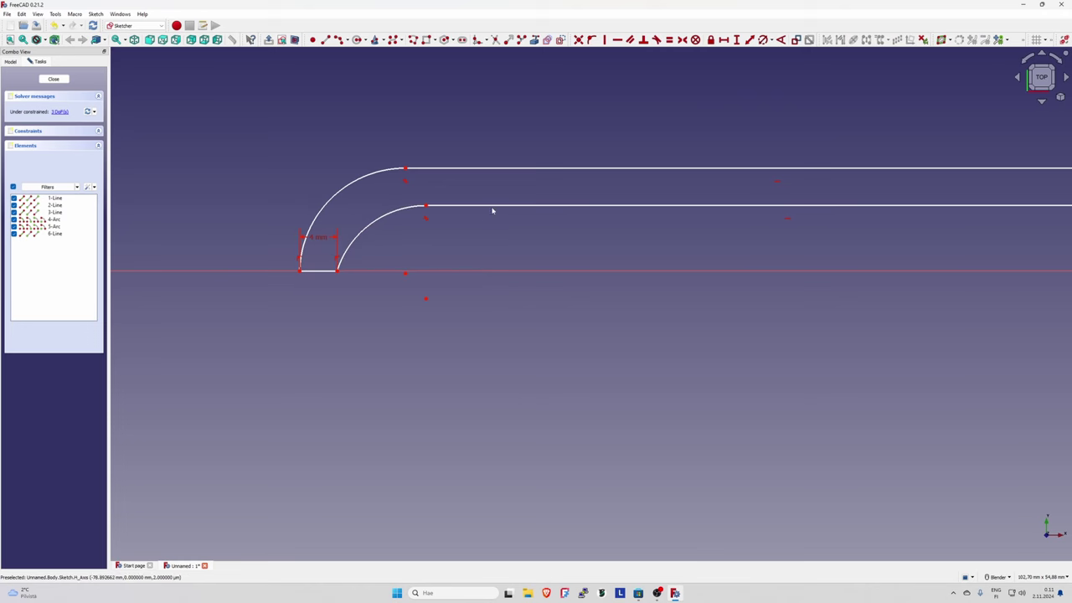
scroll(523, 193, down, 3)
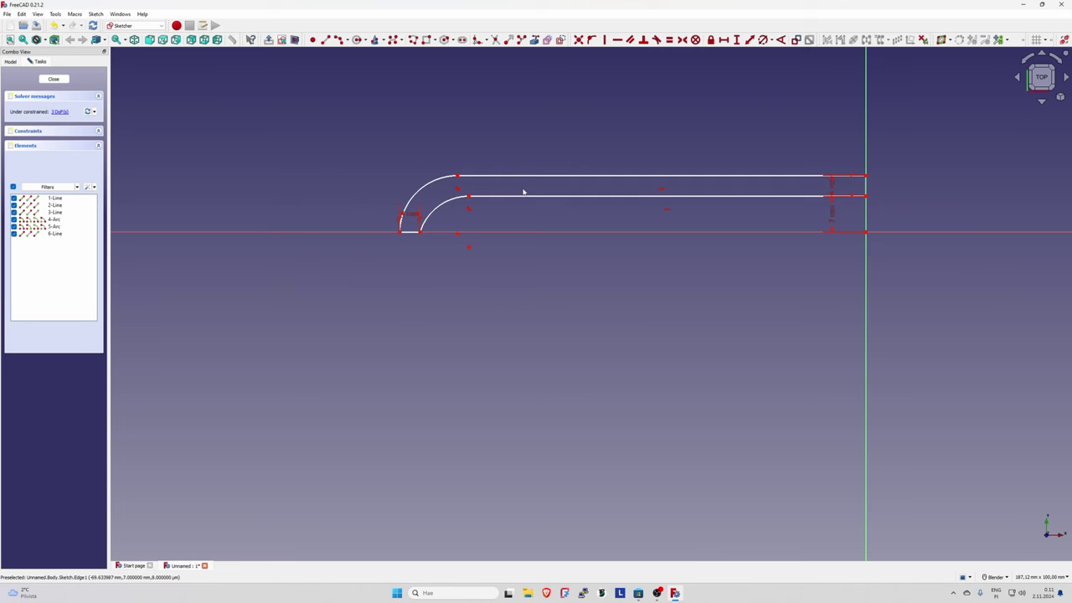
click(571, 197)
click(724, 39)
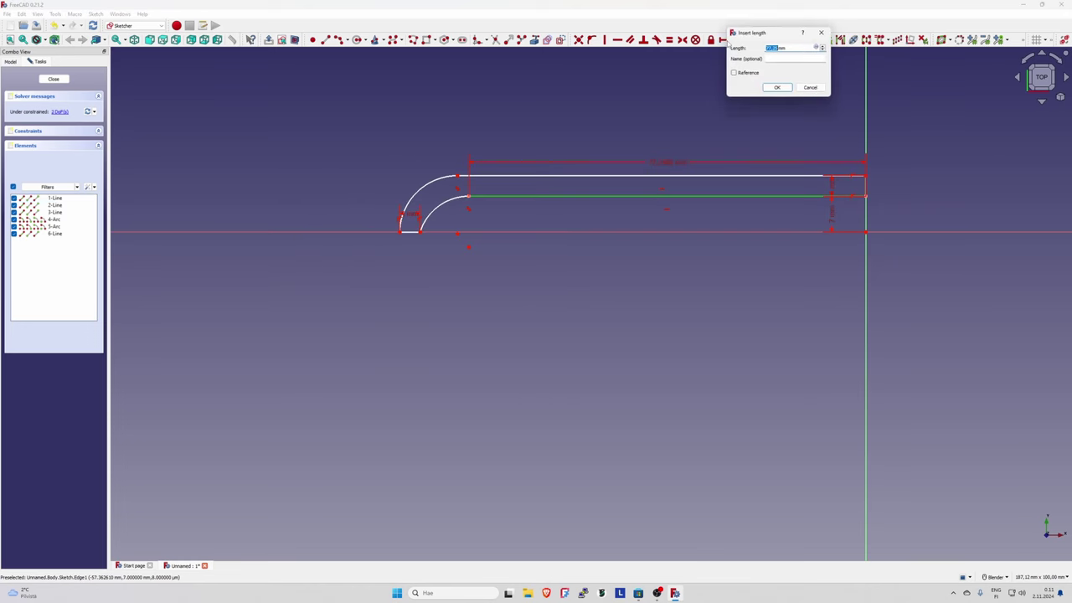
text(65)
key(Return)
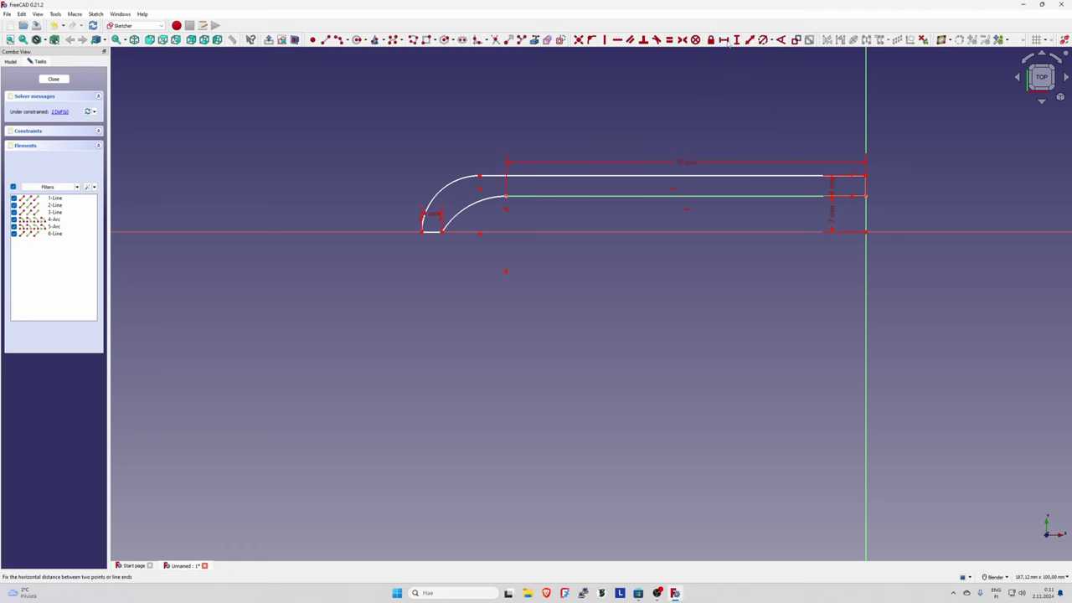
Align the left ends of the upper and lower lines vertically.
click(644, 177)
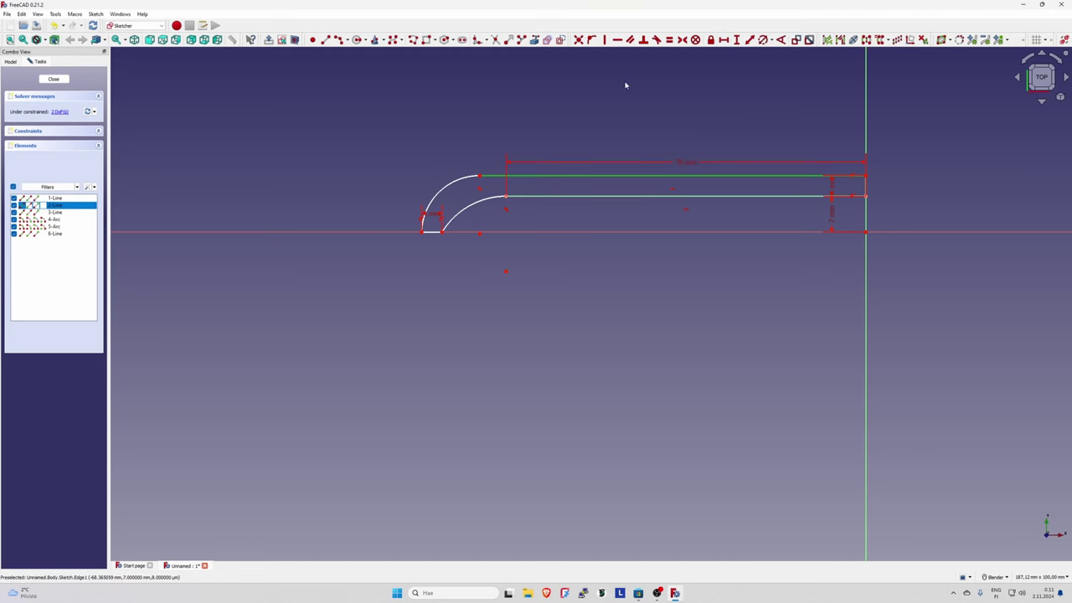
click(479, 160)
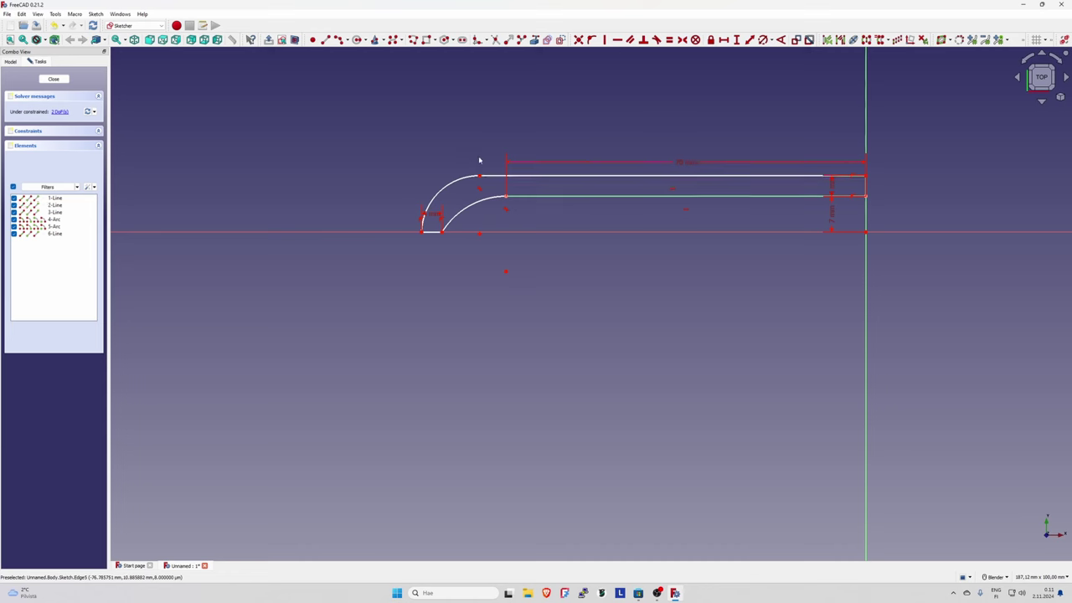
click(479, 177)
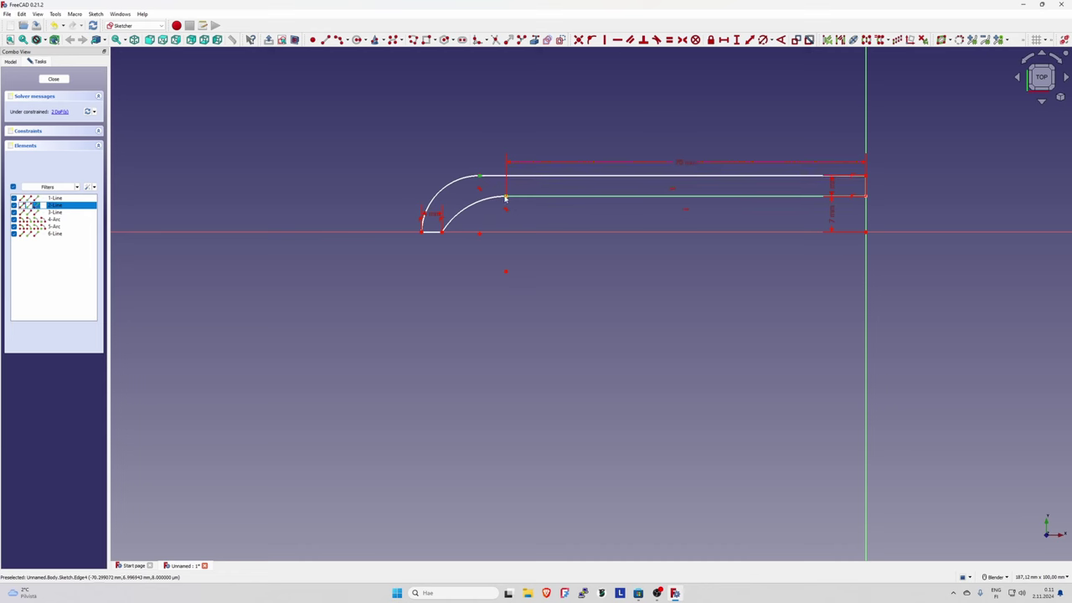
click(506, 199)
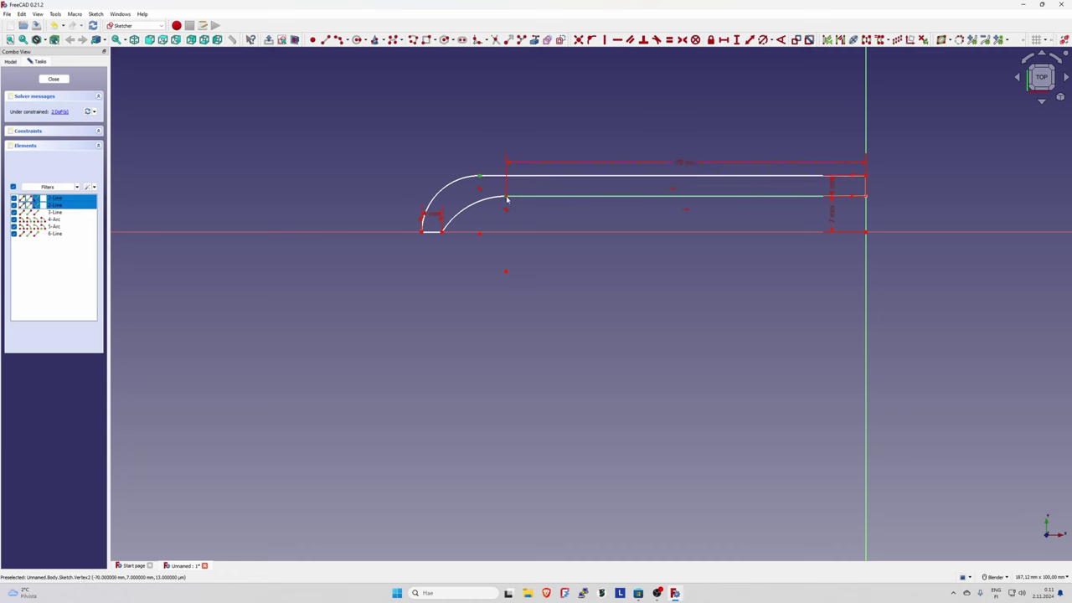
key(v)
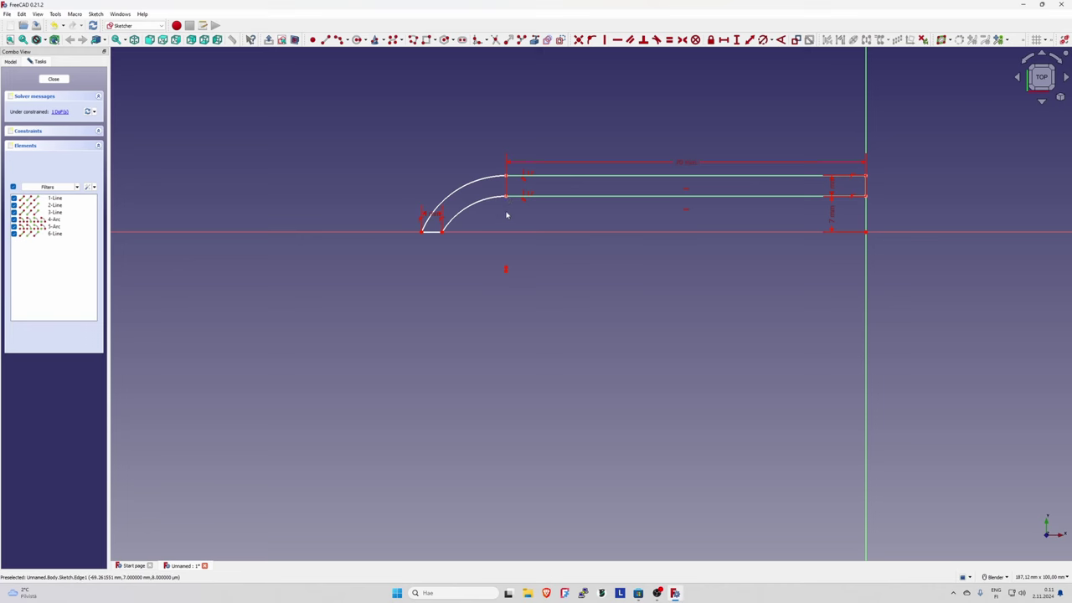
Place the arc centre on the horizontal axis and constrain the inner arc until fully constrained.
scroll(505, 215, up, 3)
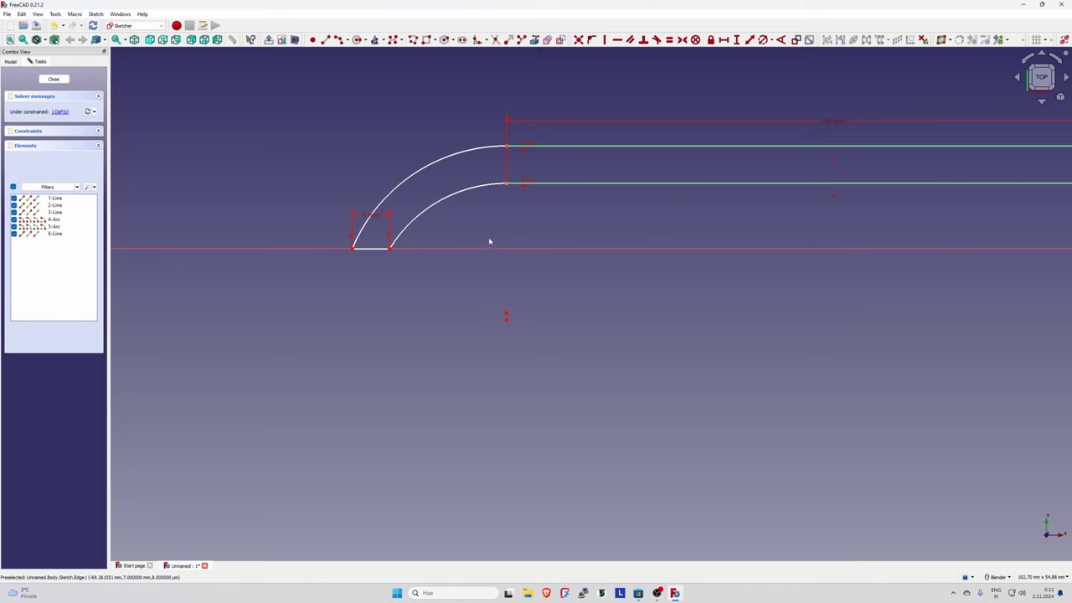
click(506, 316)
click(549, 248)
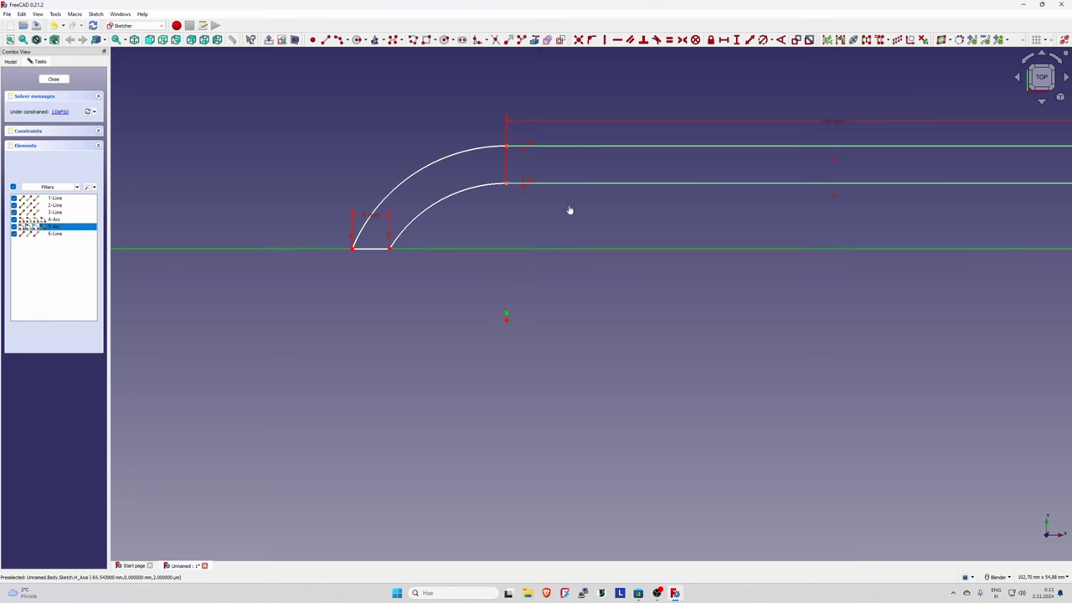
key(c)
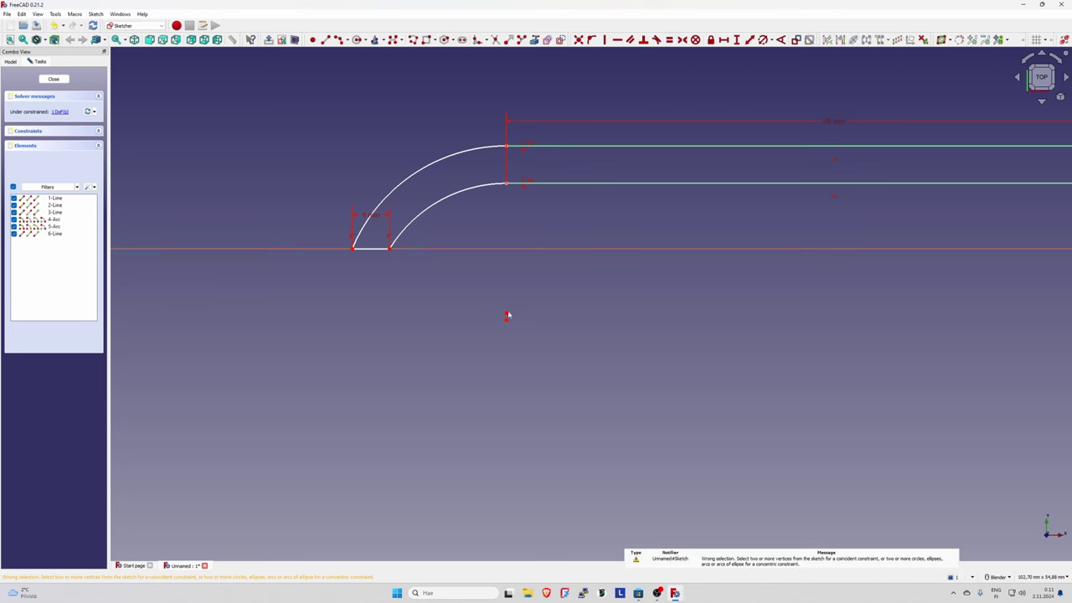
drag(507, 313, 513, 252)
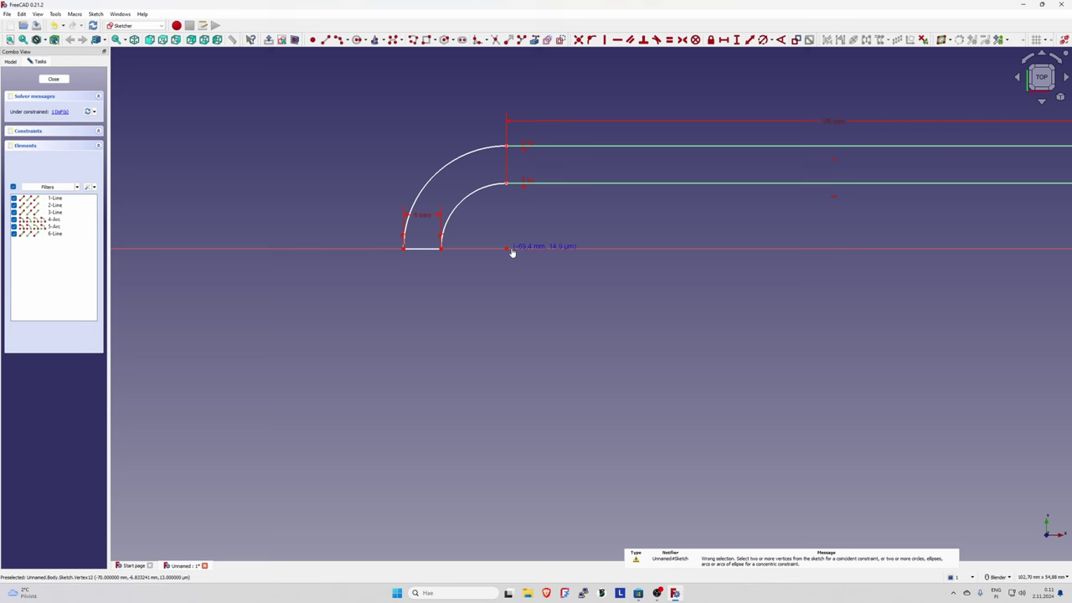
drag(512, 252, 512, 253)
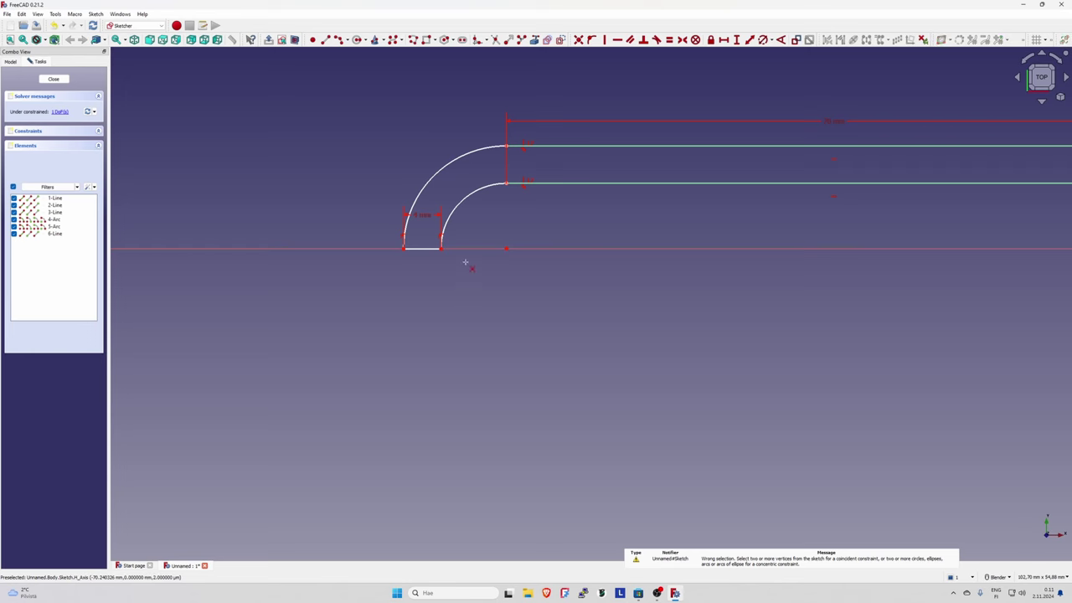
key(Escape)
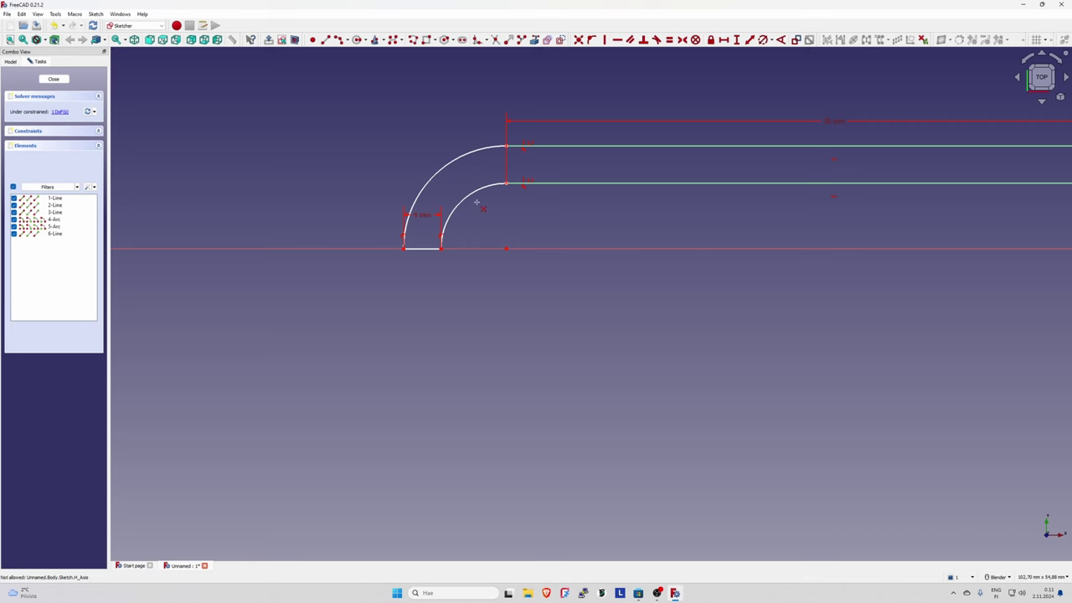
click(468, 199)
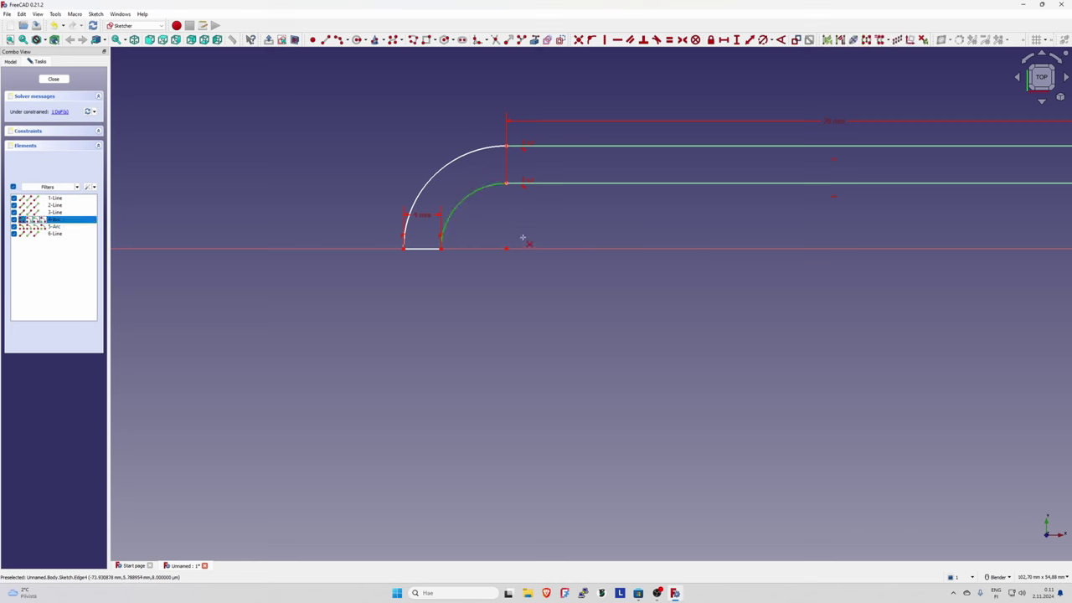
click(466, 195)
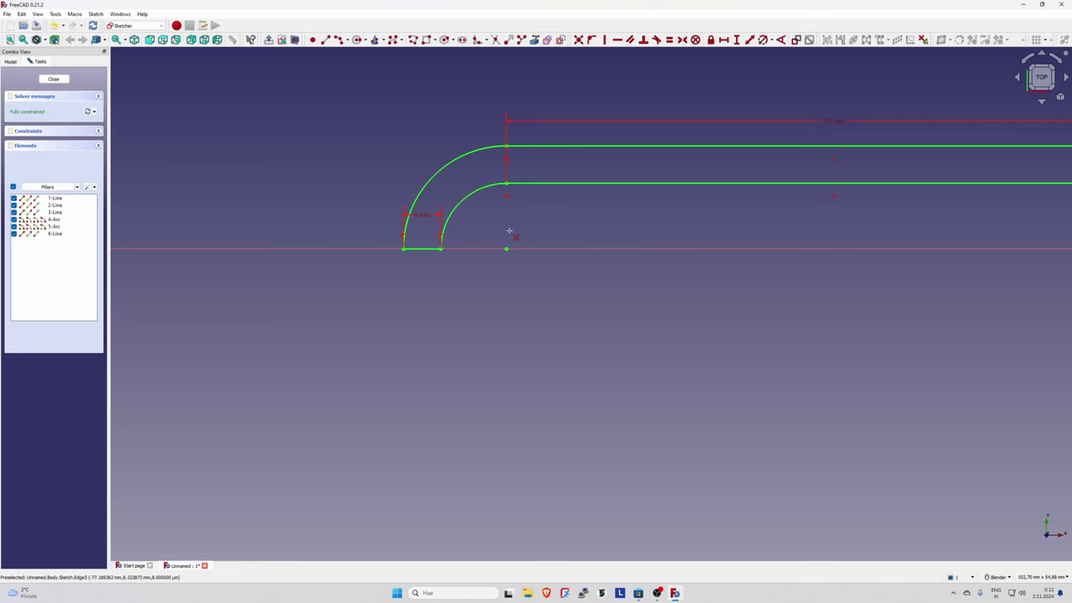
Close the sketch, pad it 10 mm thick, and select the resulting Pad in the tree.
scroll(509, 232, down, 3)
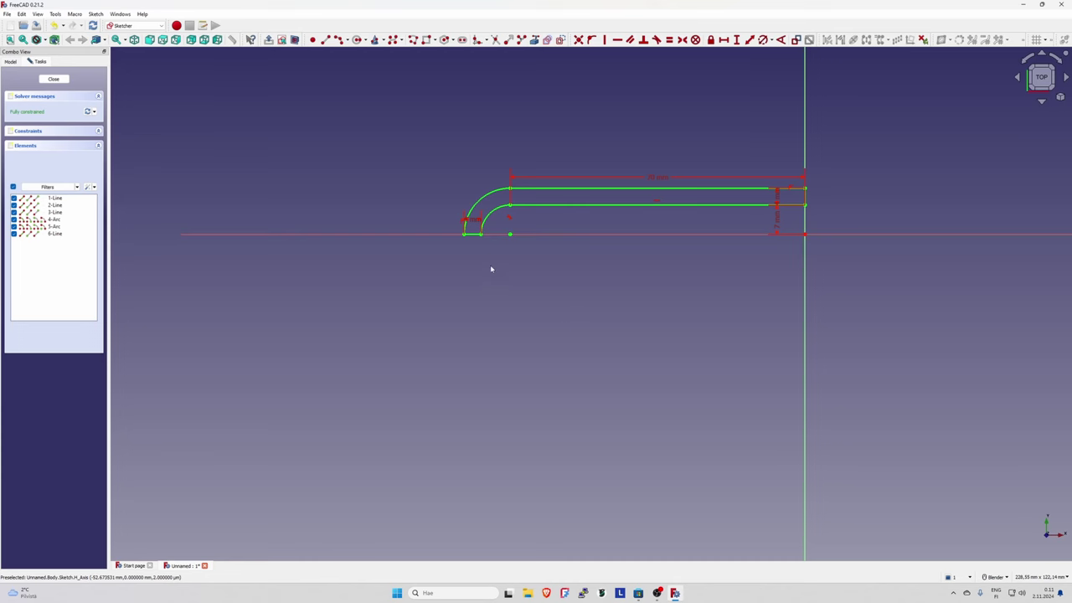
scroll(489, 248, up, 3)
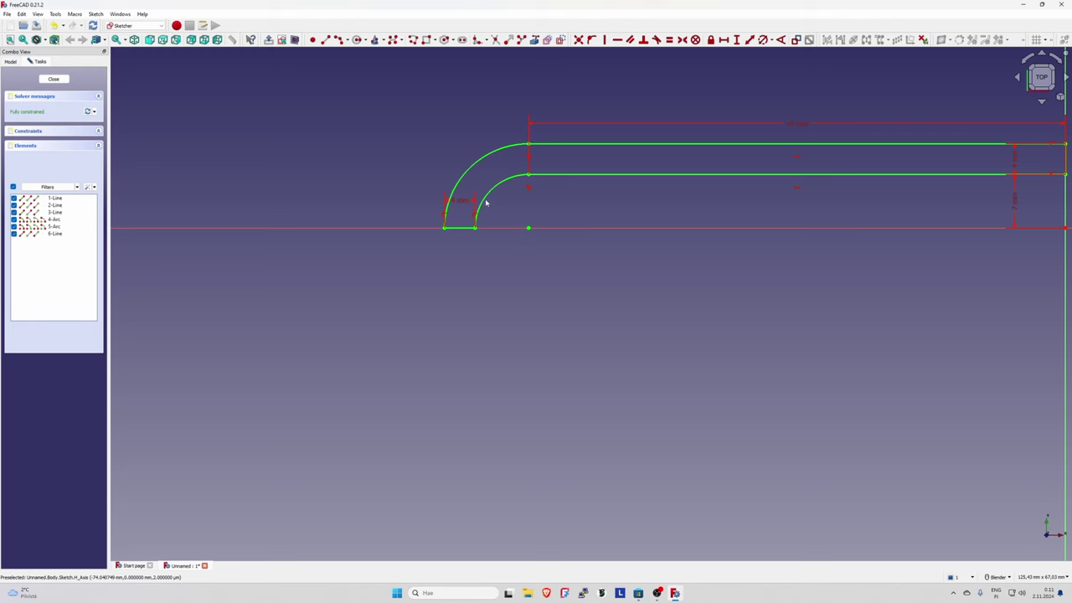
key(Escape)
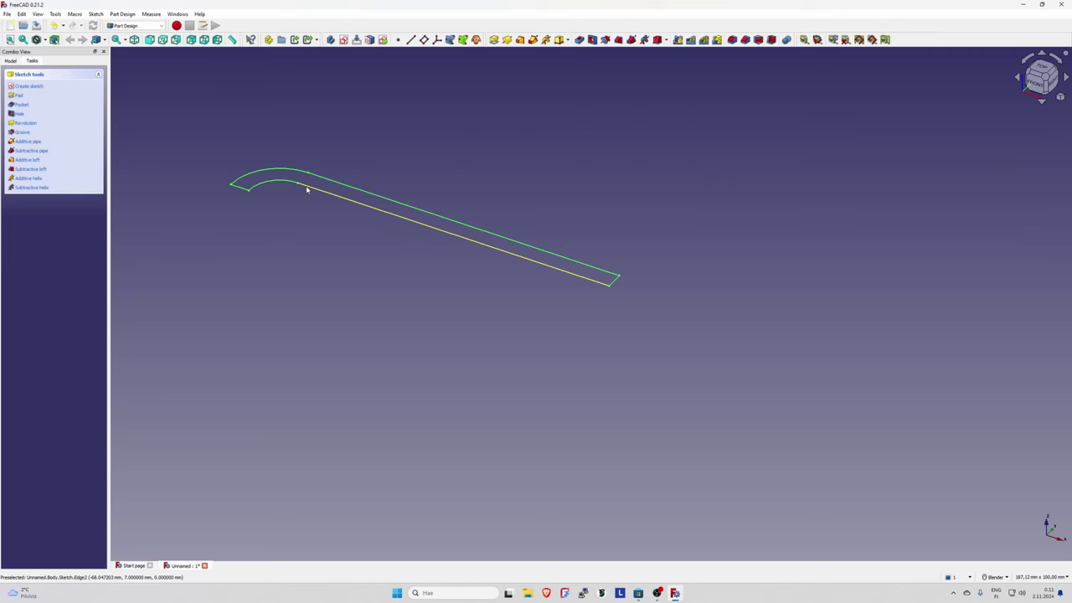
mouse_move(386, 168)
shift+middle_down()
mouse_move(442, 176)
mouse_move(457, 199)
shift+middle_up()
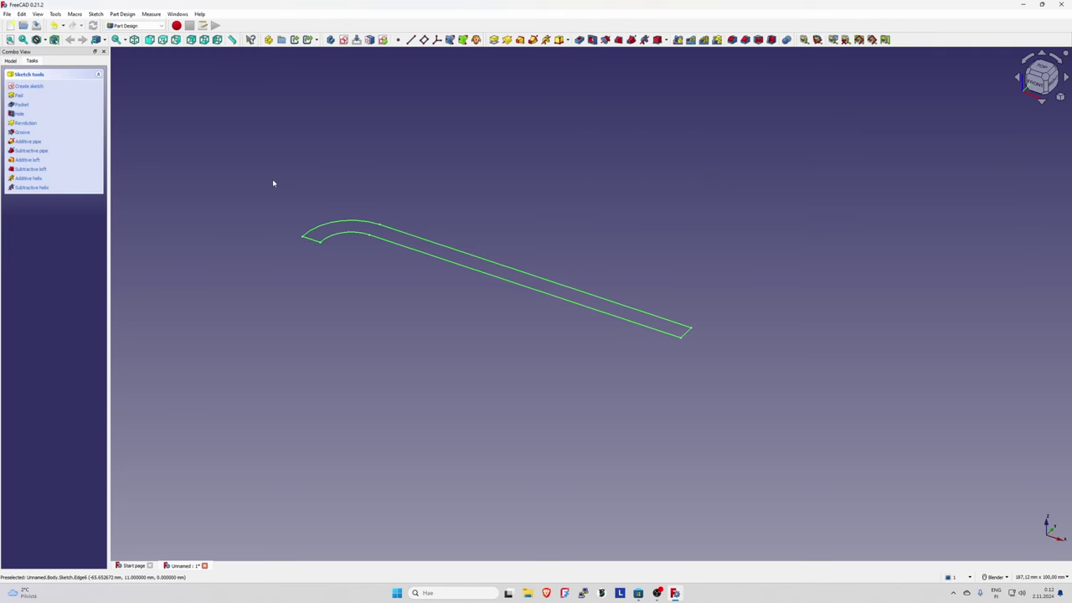
click(19, 96)
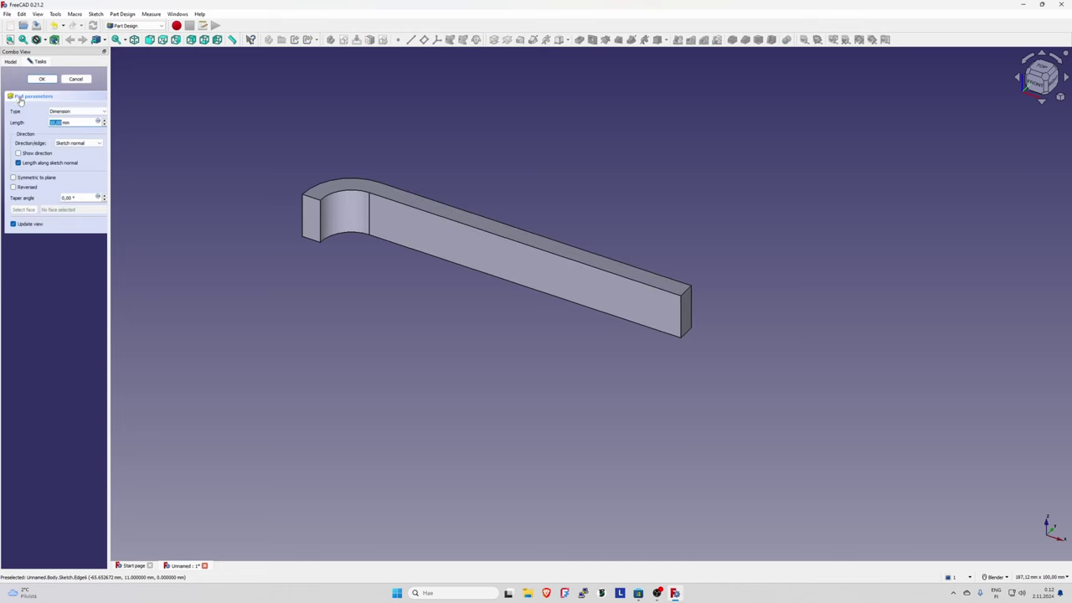
click(45, 78)
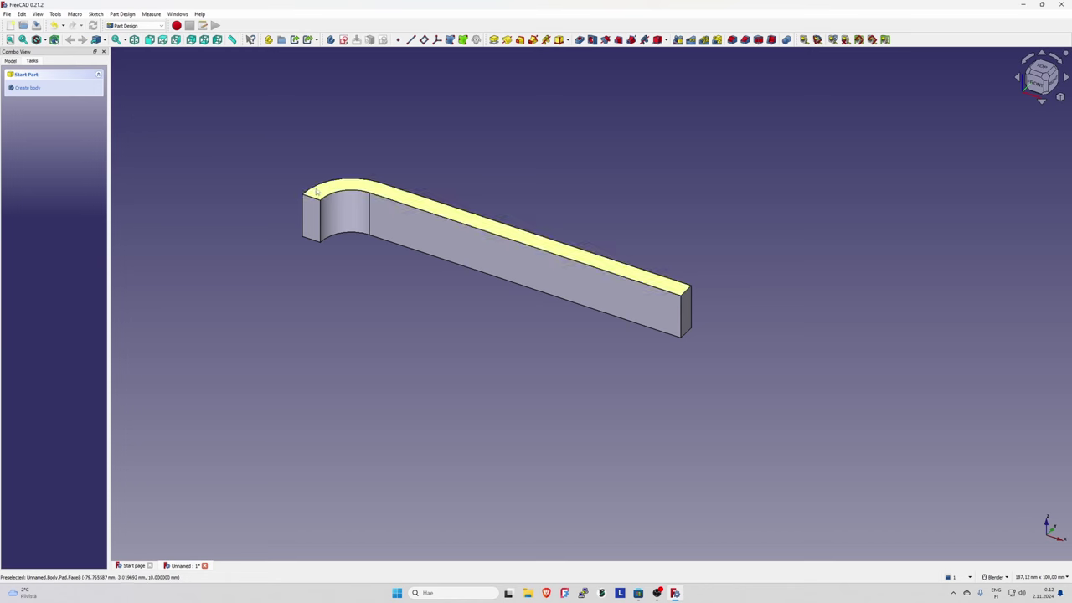
click(11, 63)
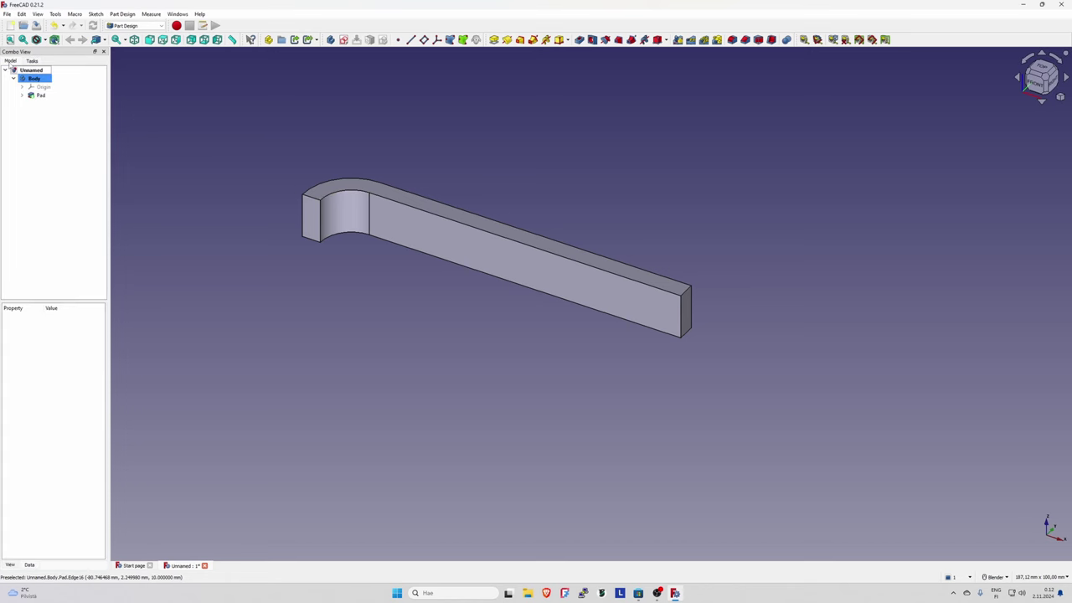
click(35, 62)
click(10, 61)
click(40, 96)
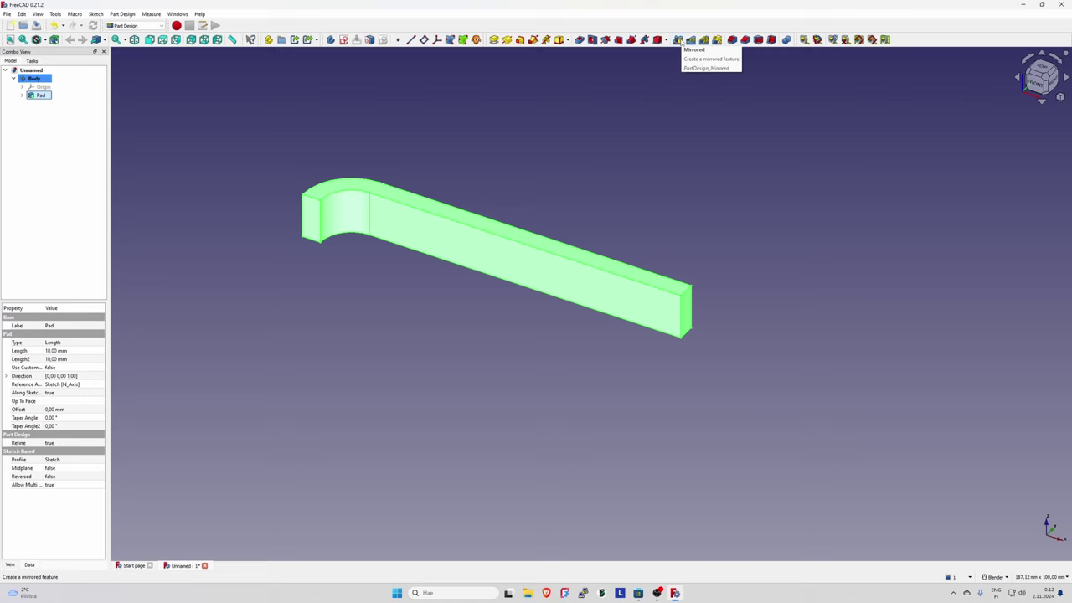
Mirror the Pad across the horizontal sketch axis and view the resulting U-shaped clip from above.
click(678, 40)
scroll(680, 235, down, 3)
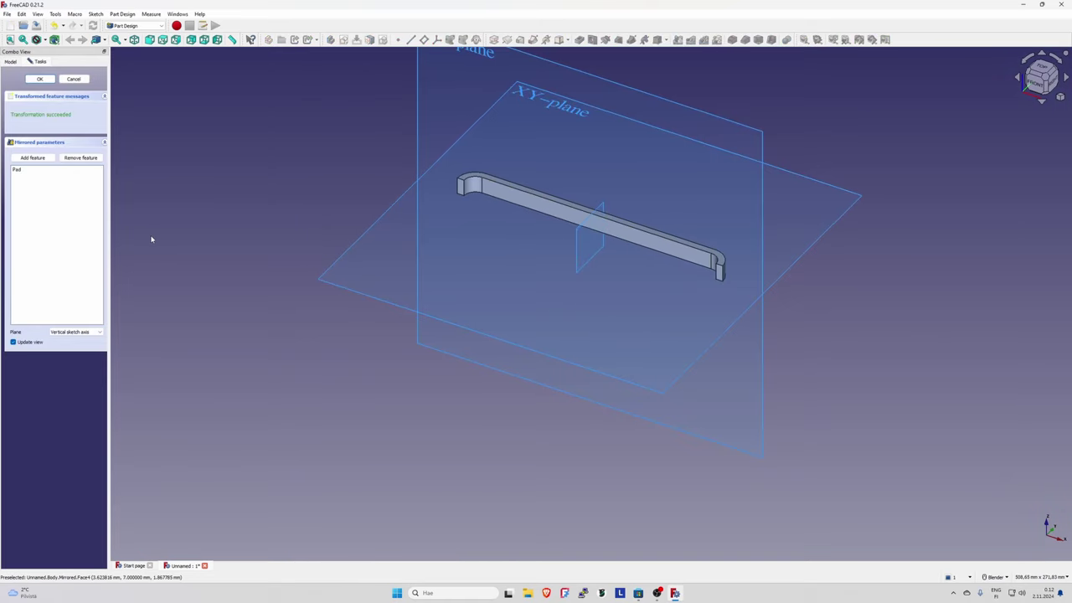
click(73, 332)
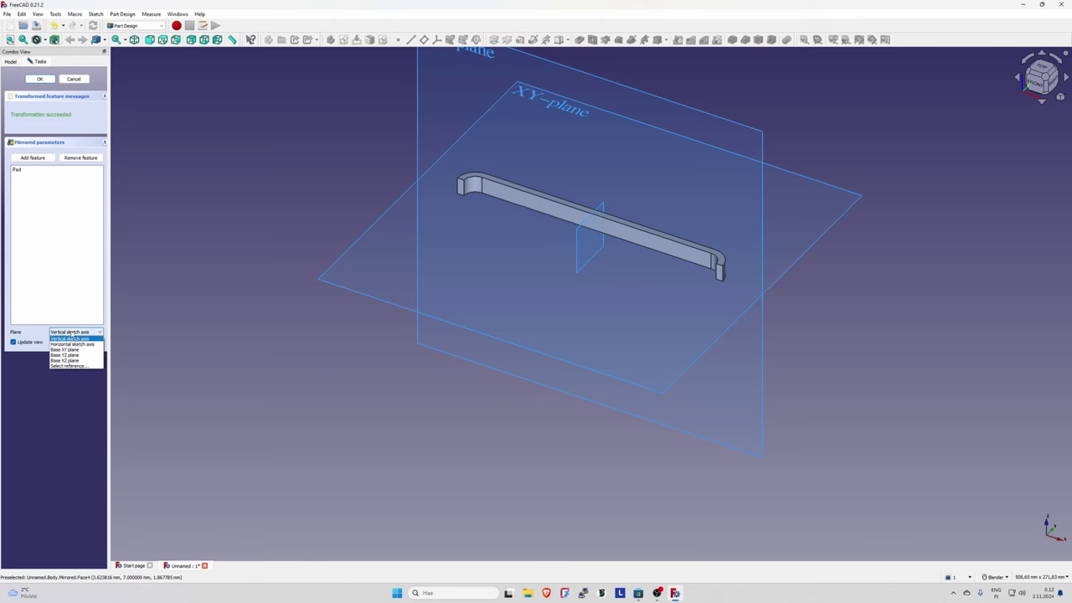
click(74, 343)
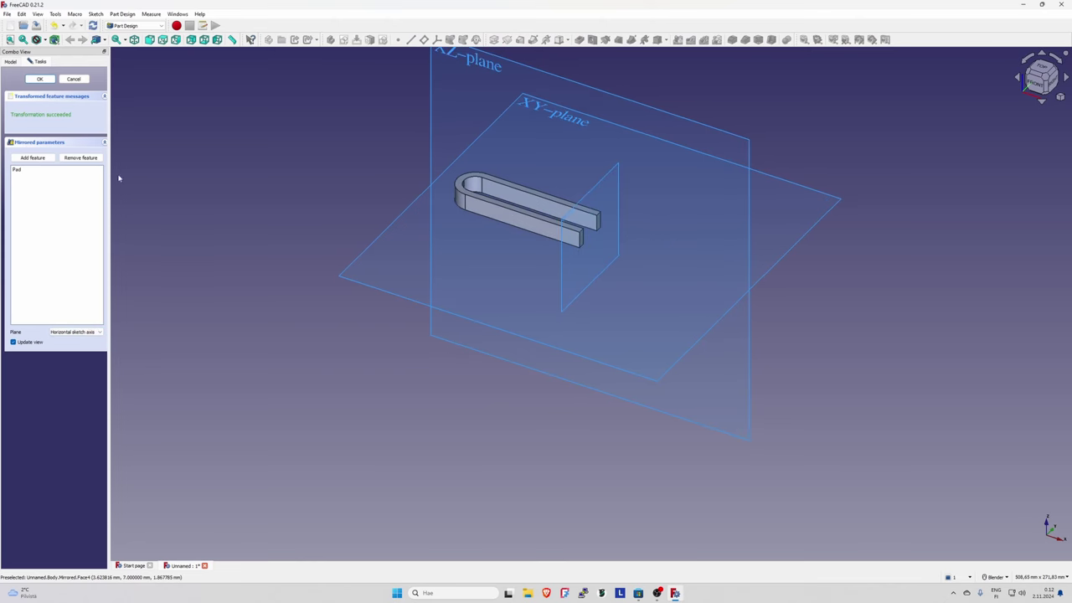
click(39, 79)
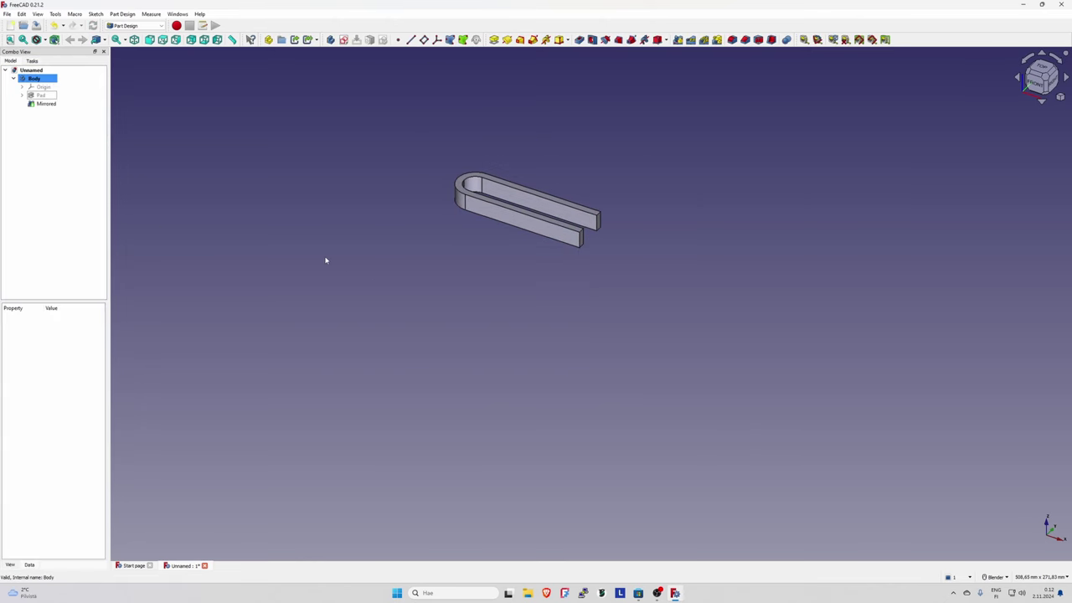
key(Caps_Lock)
middle_drag(325, 260, 548, 187)
scroll(551, 163, up, 2)
scroll(555, 158, up, 3)
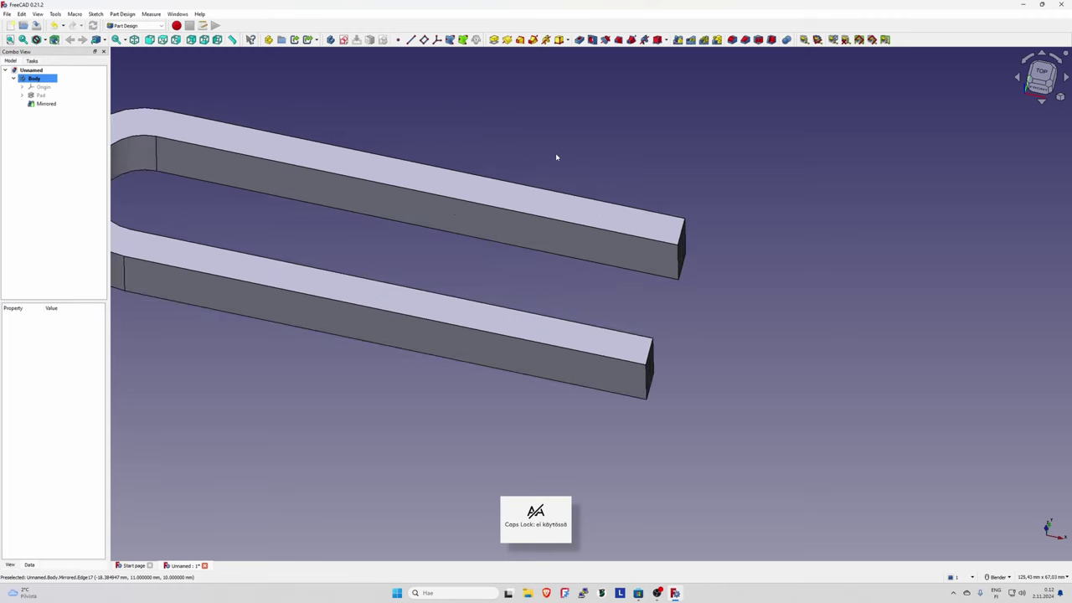
scroll(556, 156, down, 4)
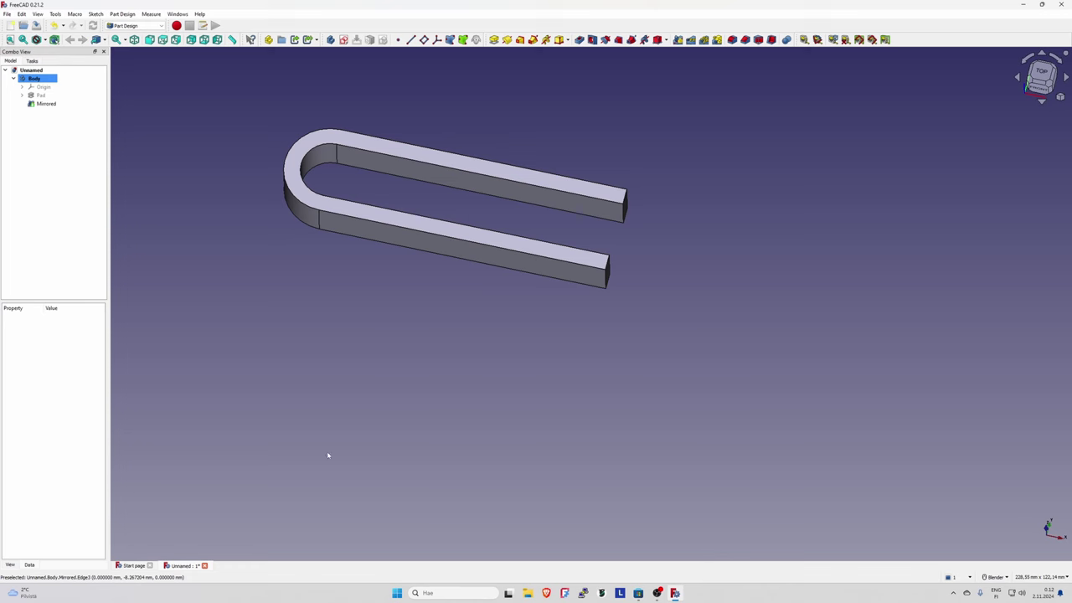
Start a sketch on the clip's top face referencing both arms' end and inner edges.
click(610, 196)
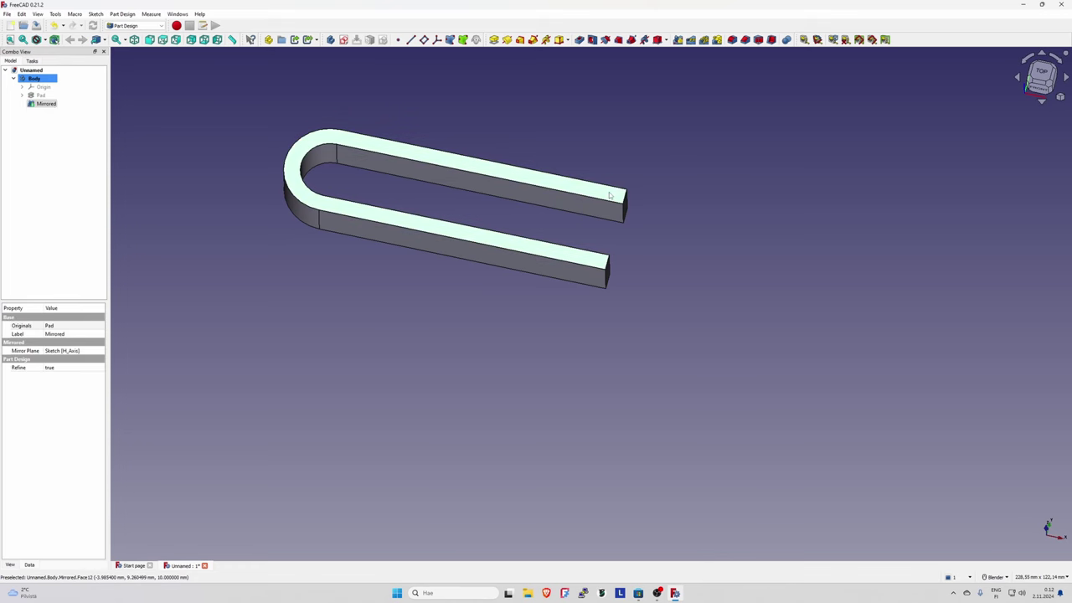
click(343, 40)
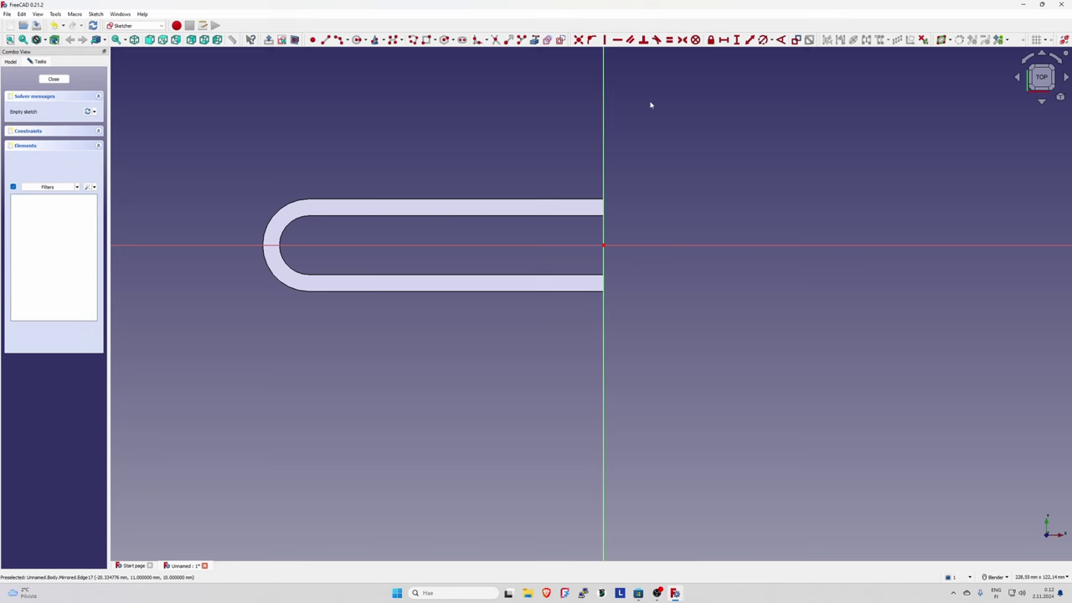
scroll(650, 104, up, 1)
scroll(603, 184, up, 1)
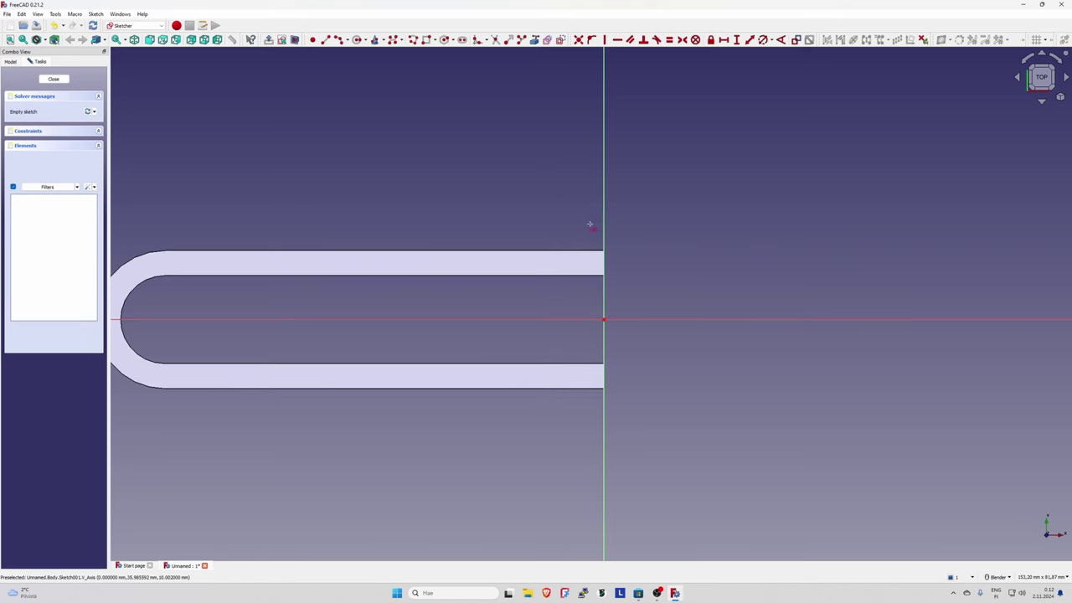
click(605, 267)
click(589, 276)
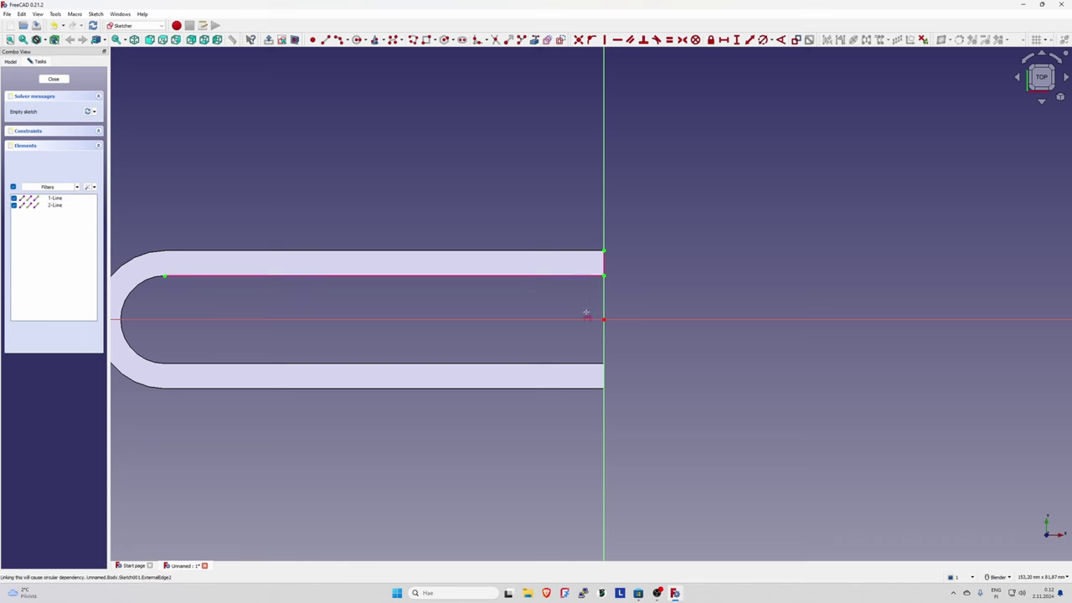
click(592, 366)
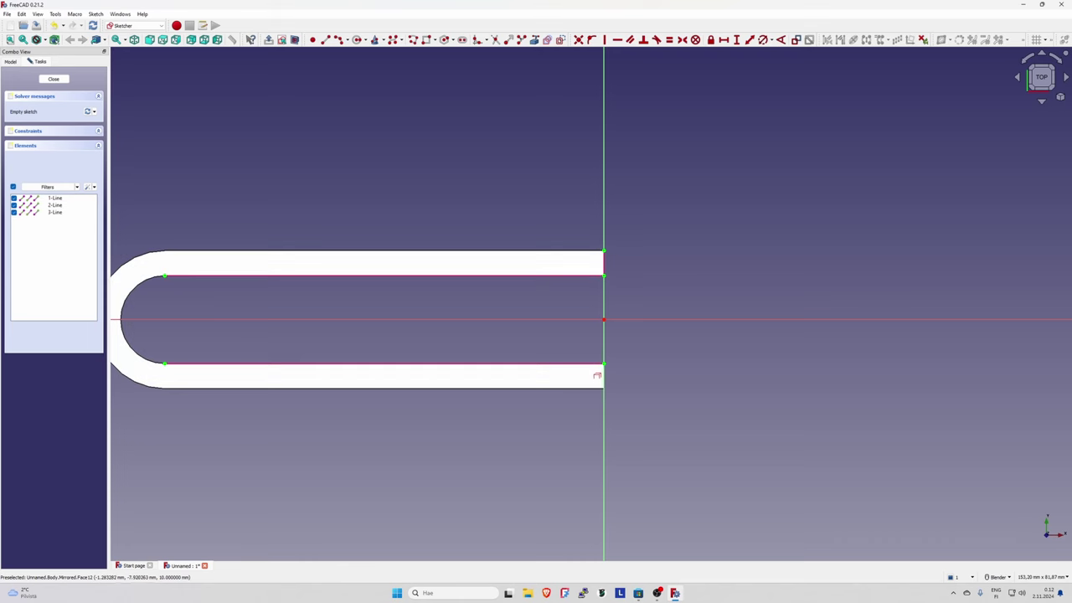
click(598, 376)
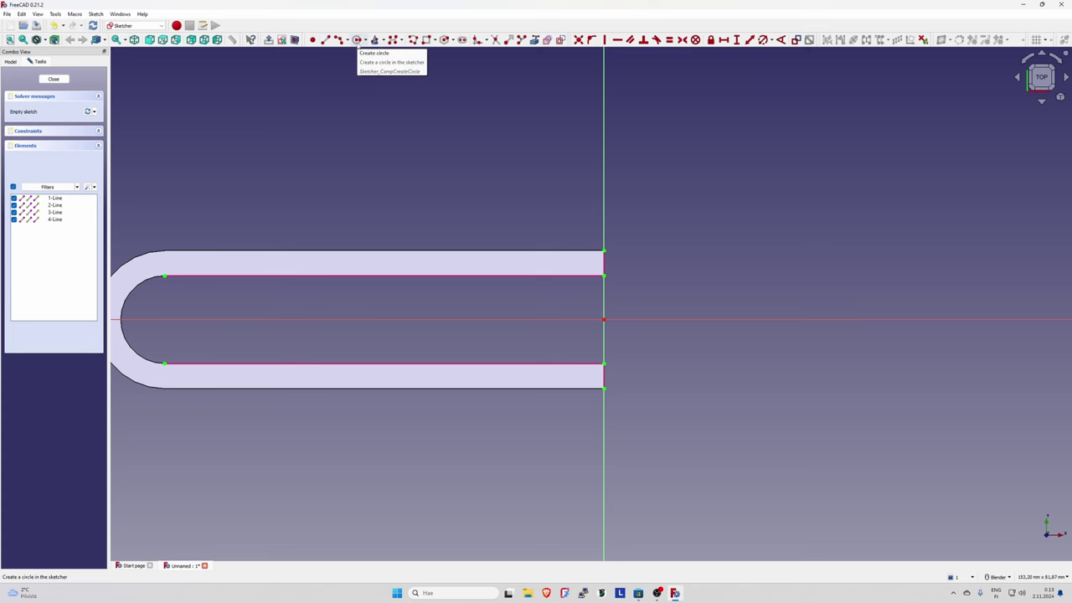
Draw a short vertical segment up the upper arm's inner tip corner.
scroll(635, 266, up, 3)
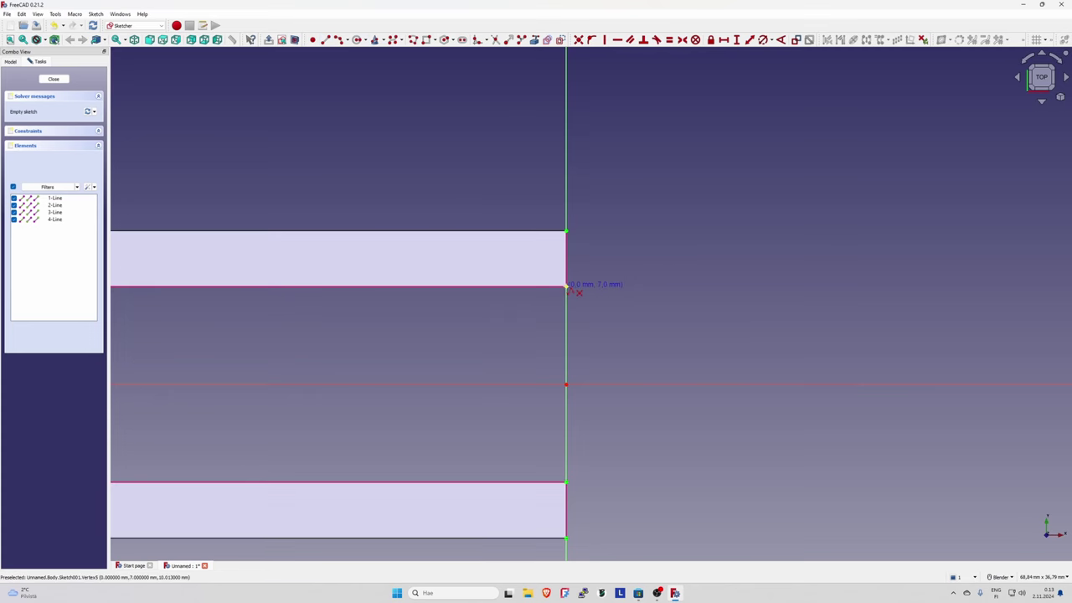
click(566, 286)
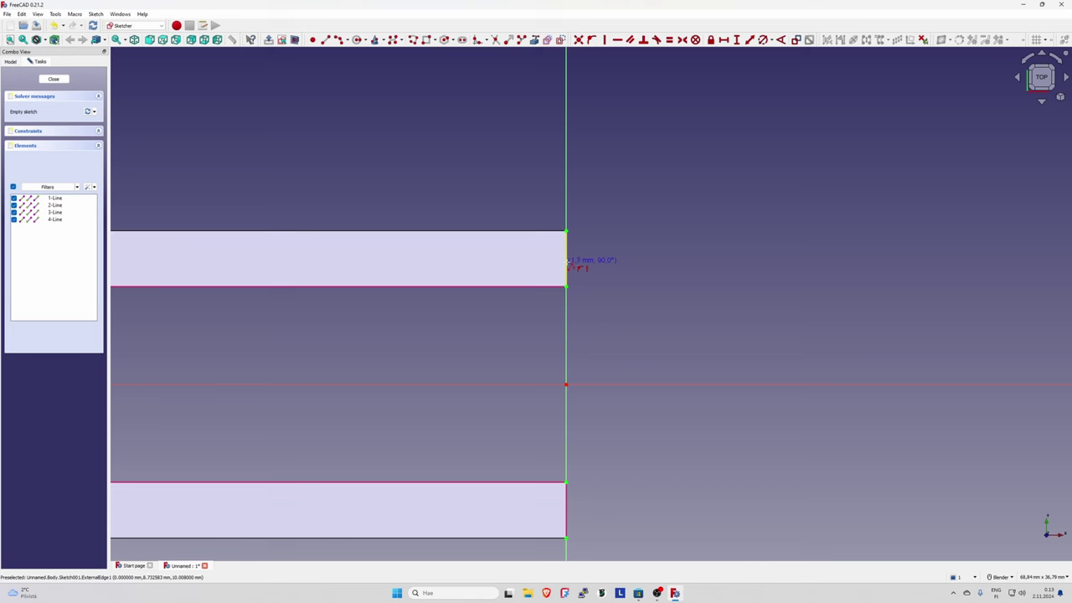
click(568, 262)
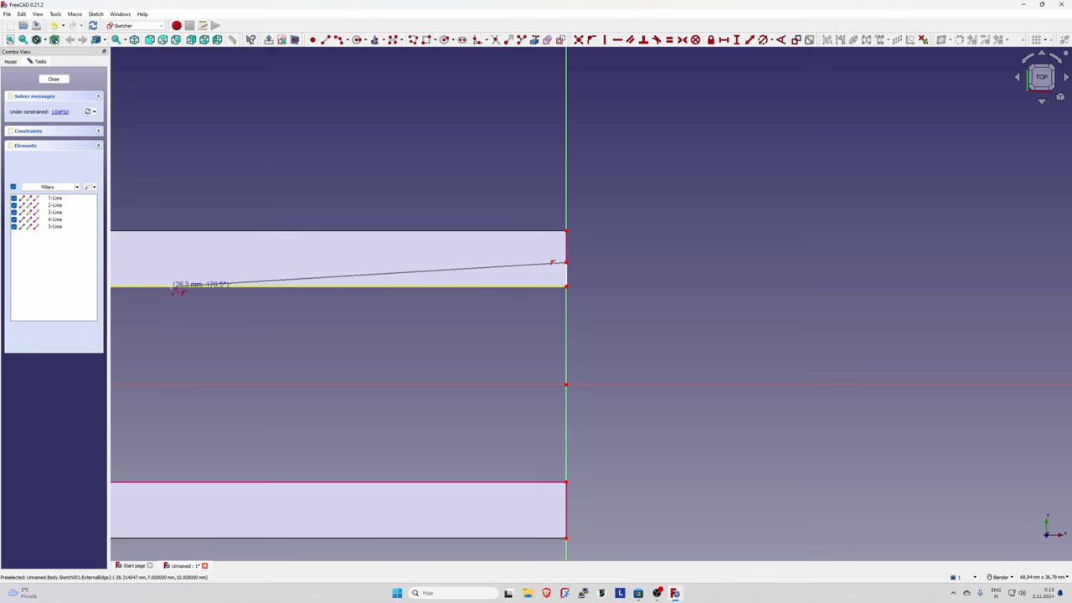
Finish the upper arm's sloped taper line and close it at the tip corner.
click(172, 287)
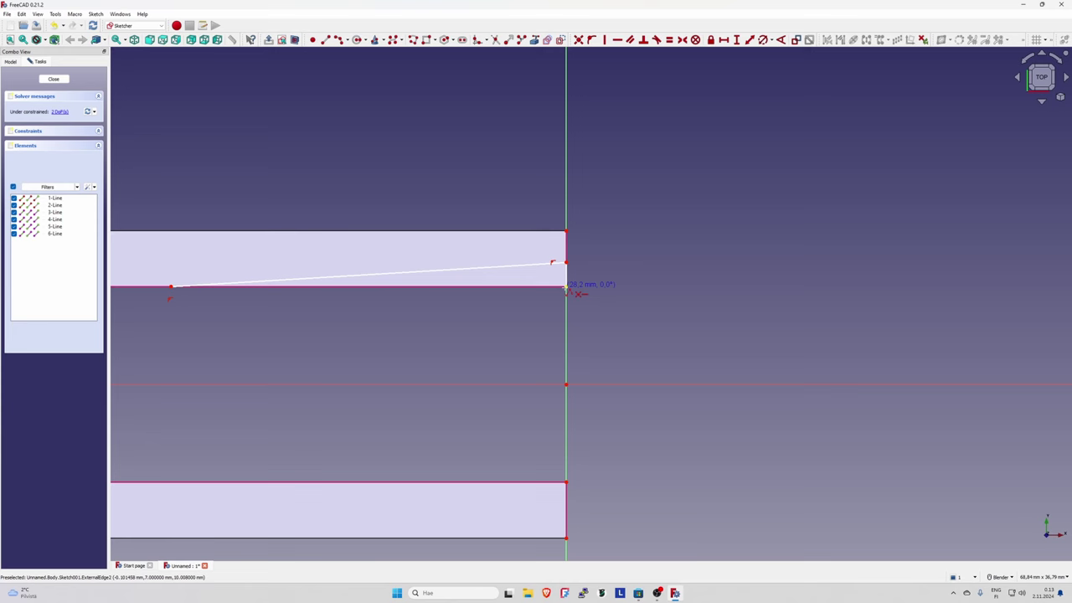
click(566, 287)
scroll(615, 386, down, 3)
scroll(612, 415, up, 2)
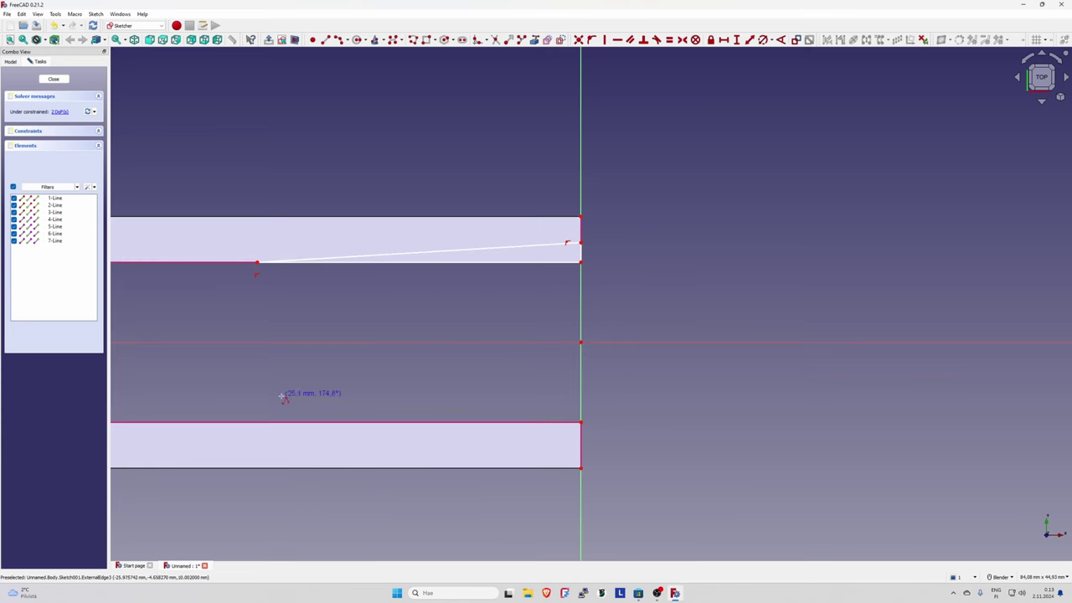
Draw the lower arm's taper line and tip edge, then constrain both taper start points together.
click(248, 423)
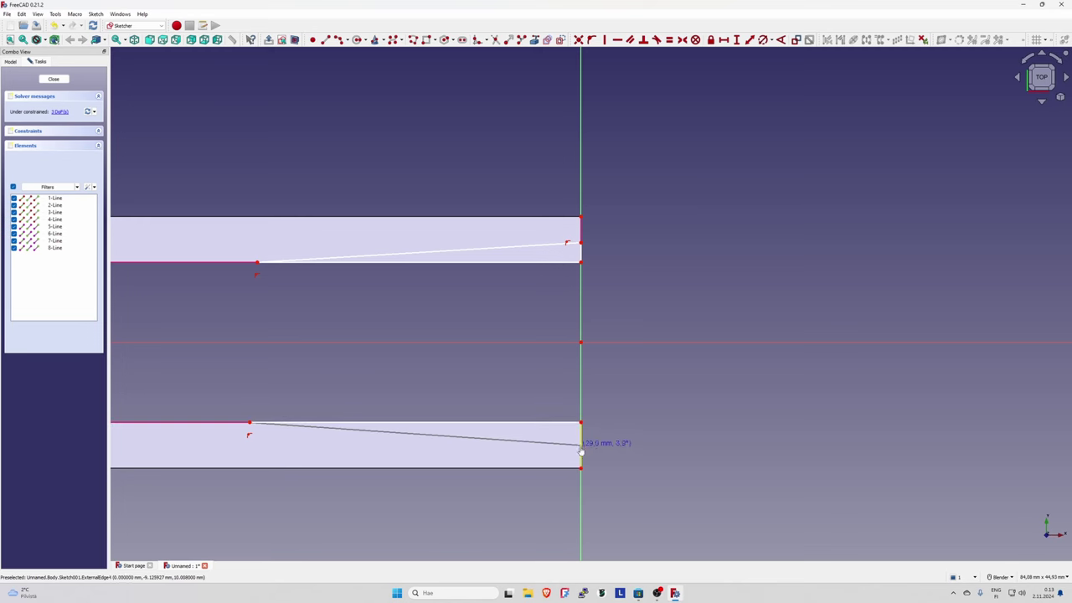
click(580, 445)
click(581, 423)
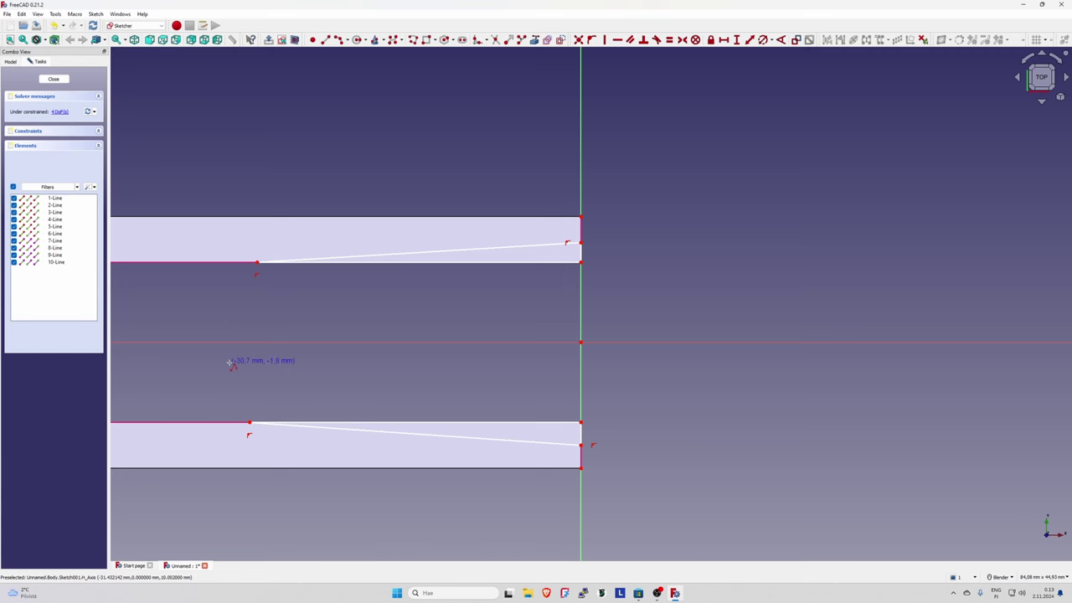
key(Escape)
click(257, 265)
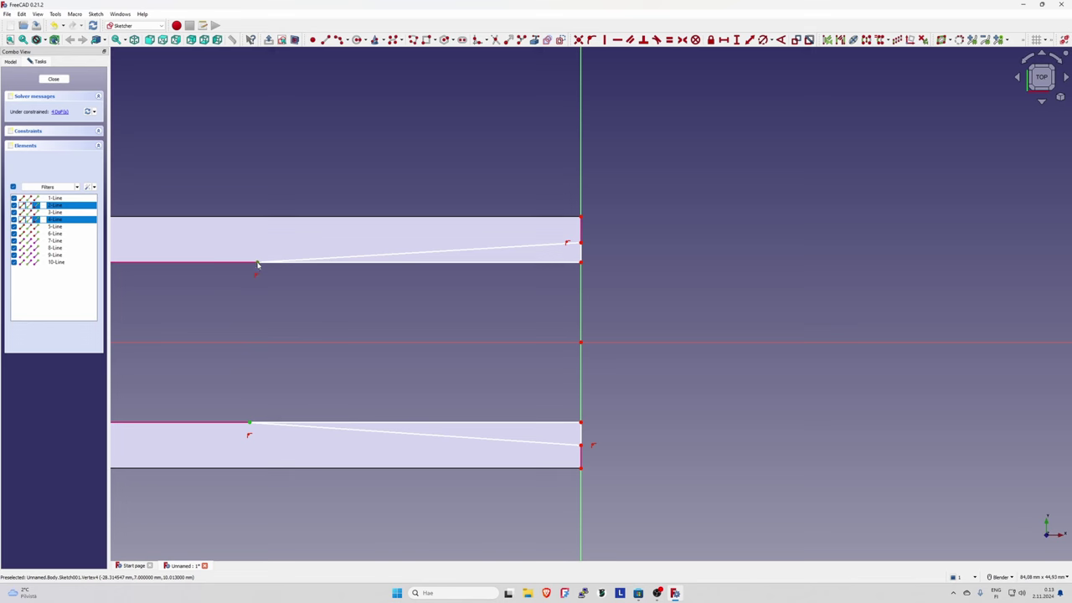
key(e)
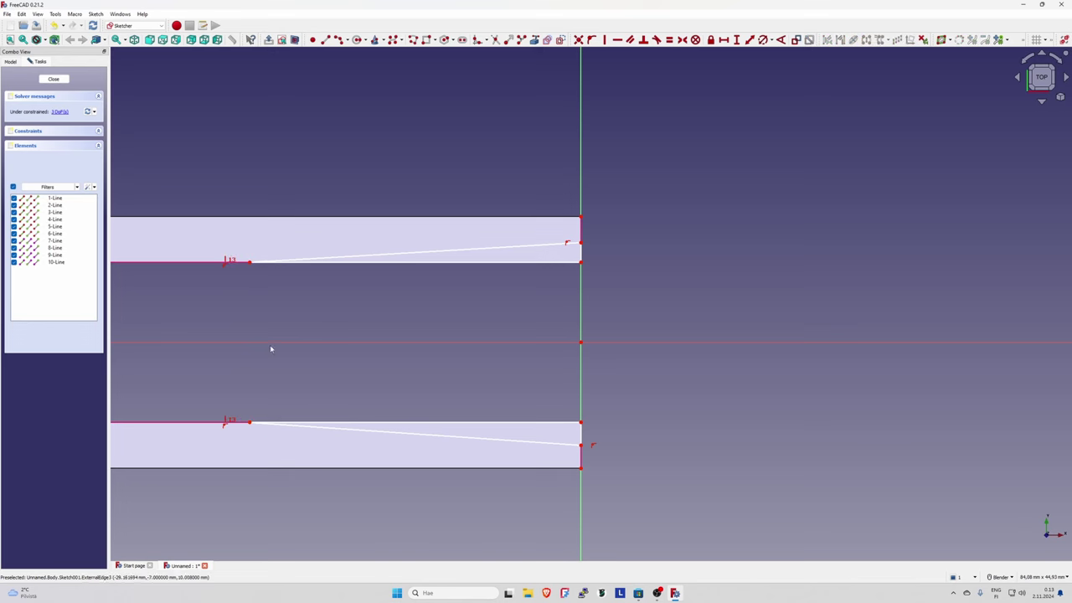
Give the upper taper line a 30 mm horizontal length.
scroll(505, 330, down, 4)
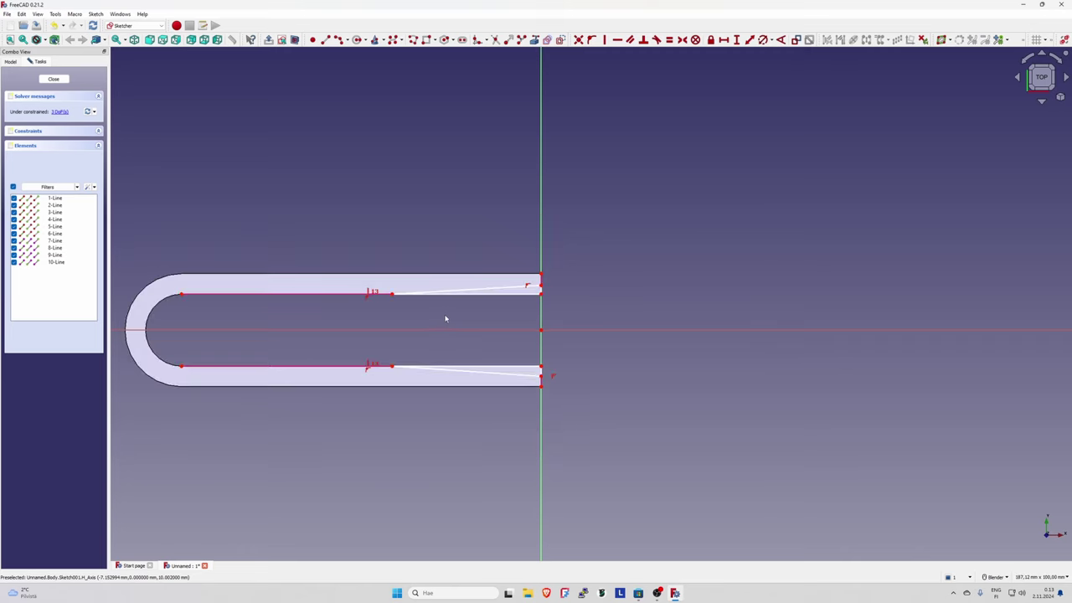
scroll(445, 316, up, 2)
click(482, 291)
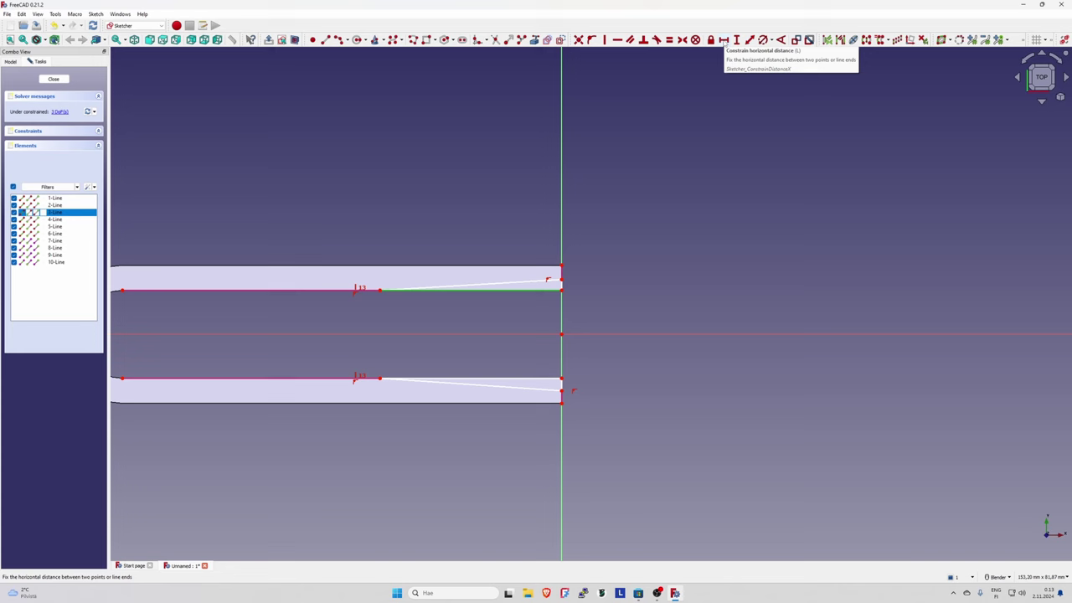
click(722, 41)
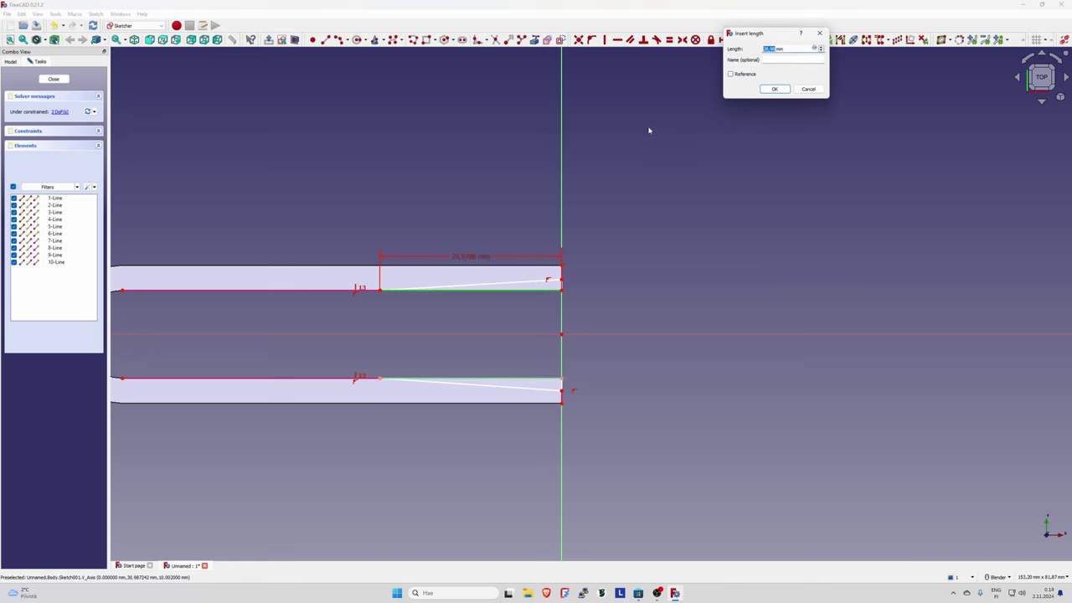
text(30)
key(Return)
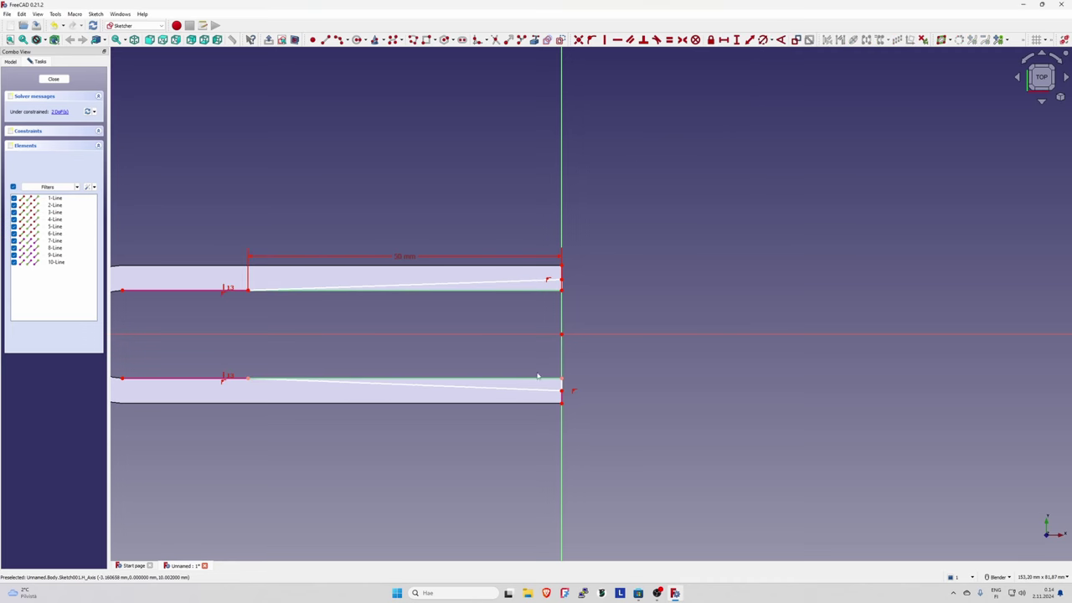
Add vertical distance dimensions at both arm tips, fully constraining the sketch.
scroll(576, 359, up, 2)
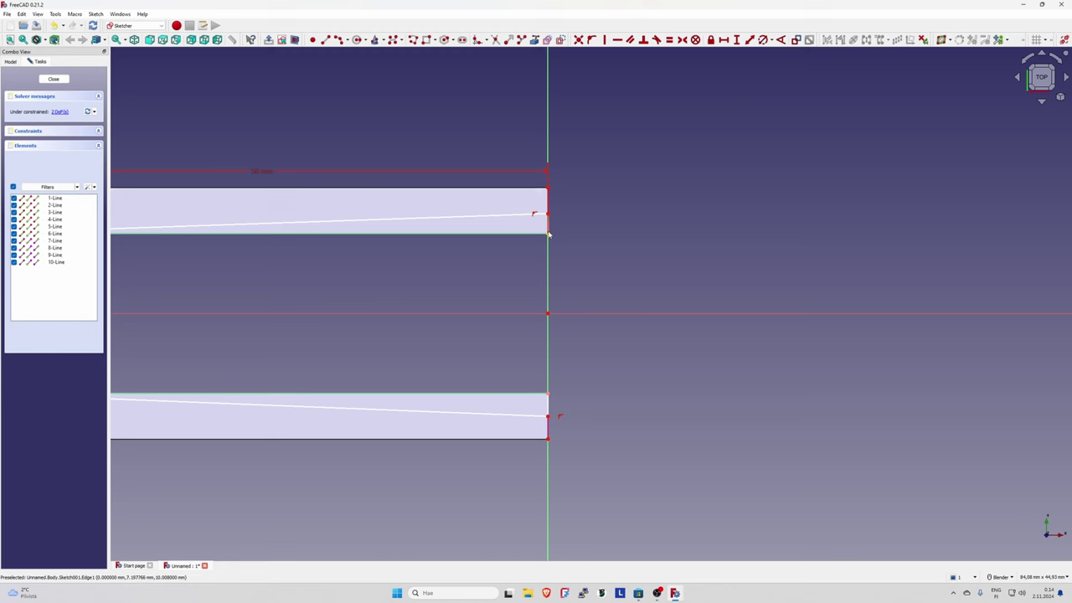
click(549, 234)
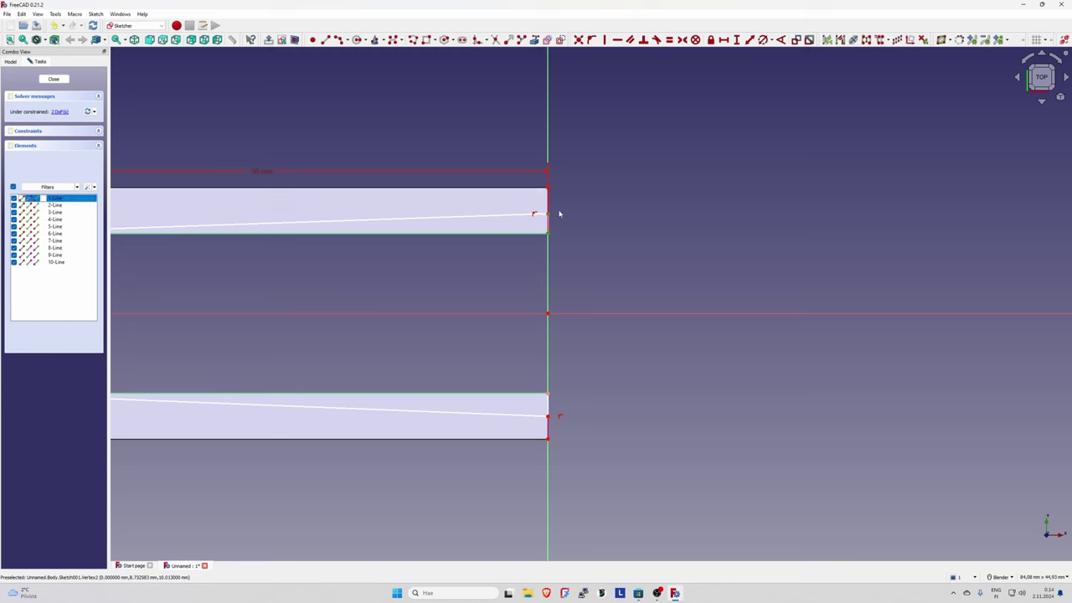
click(736, 39)
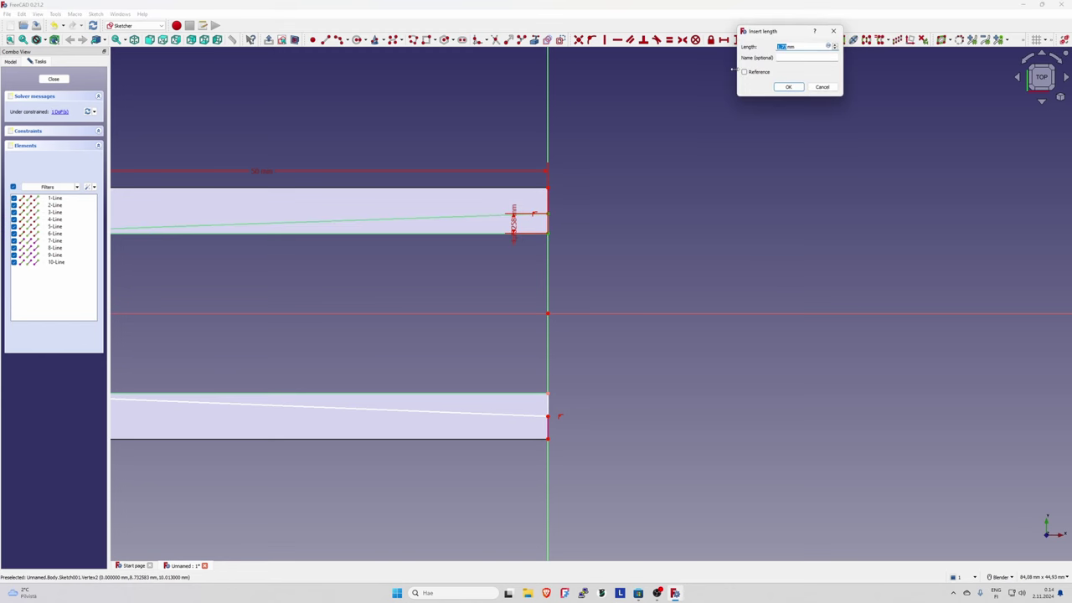
key(Return)
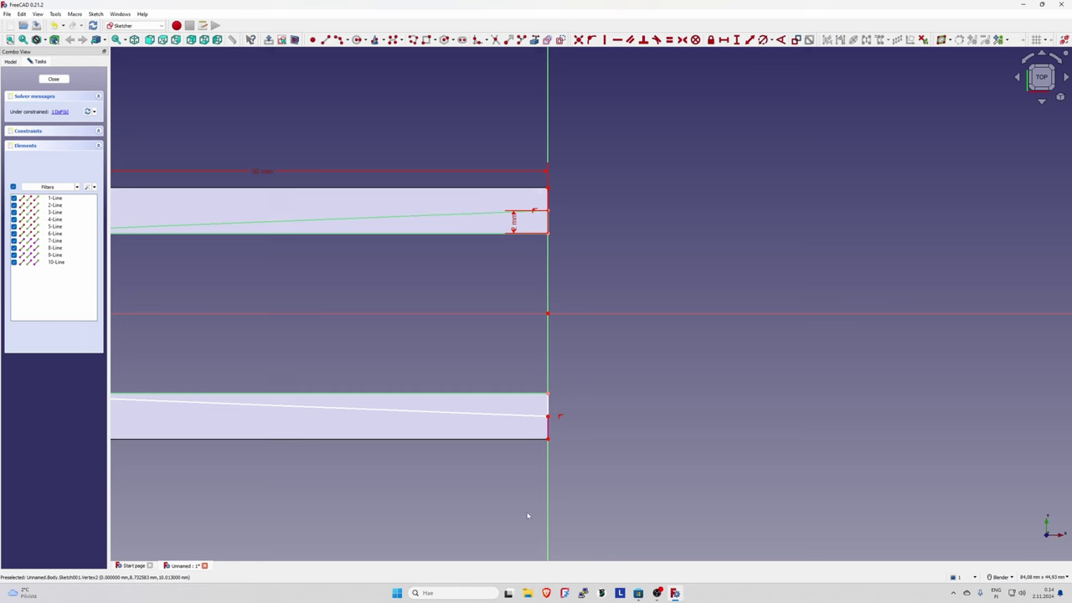
click(550, 396)
click(736, 39)
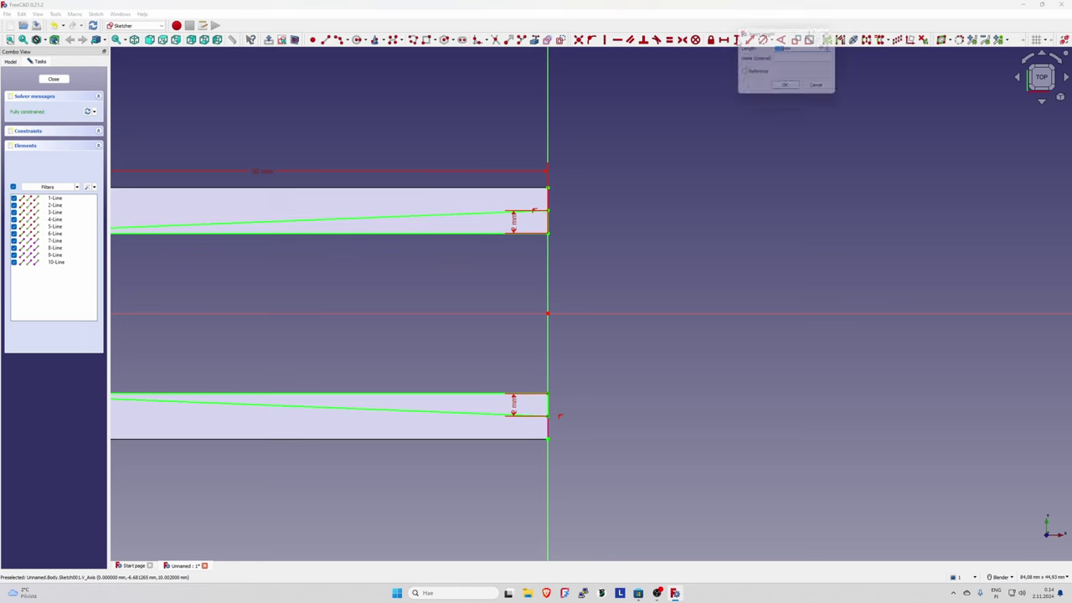
key(Return)
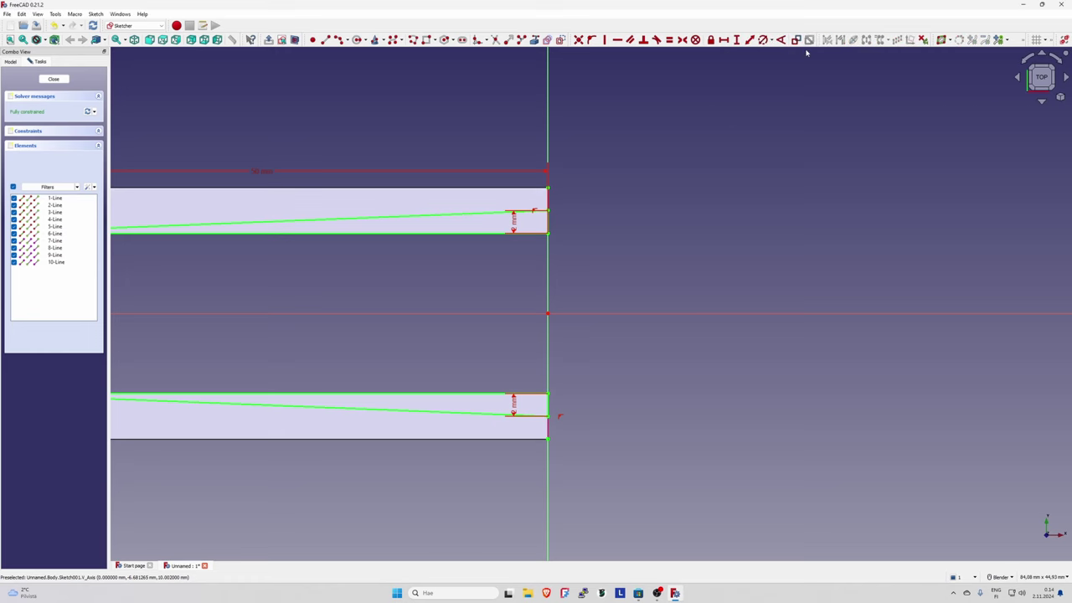
scroll(833, 260, down, 5)
scroll(658, 305, up, 2)
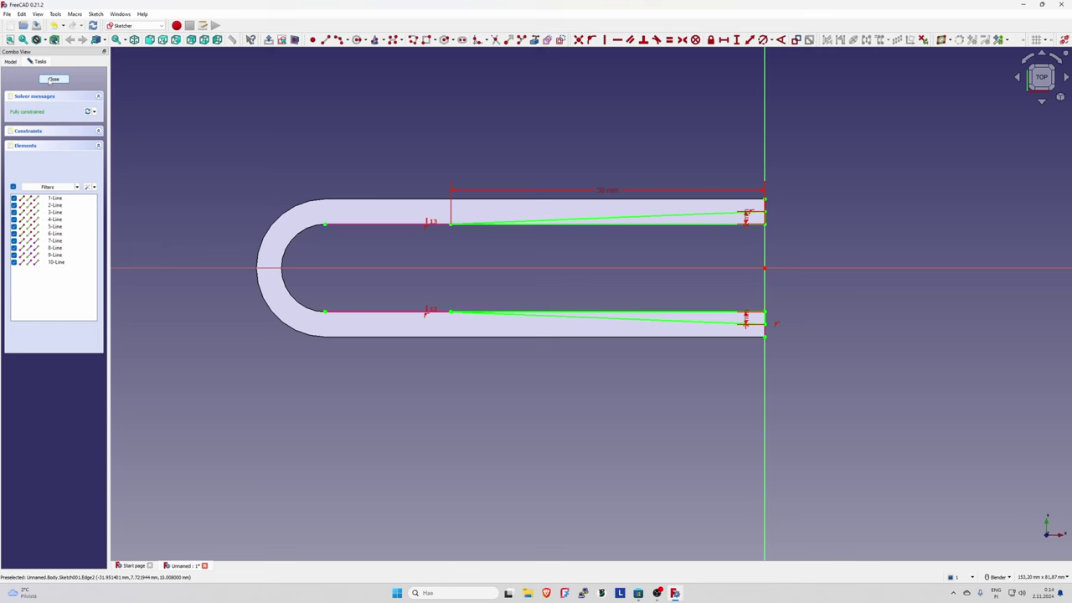
Close the taper sketch, leaving Sketch001 outlined on the clip's top face.
click(11, 61)
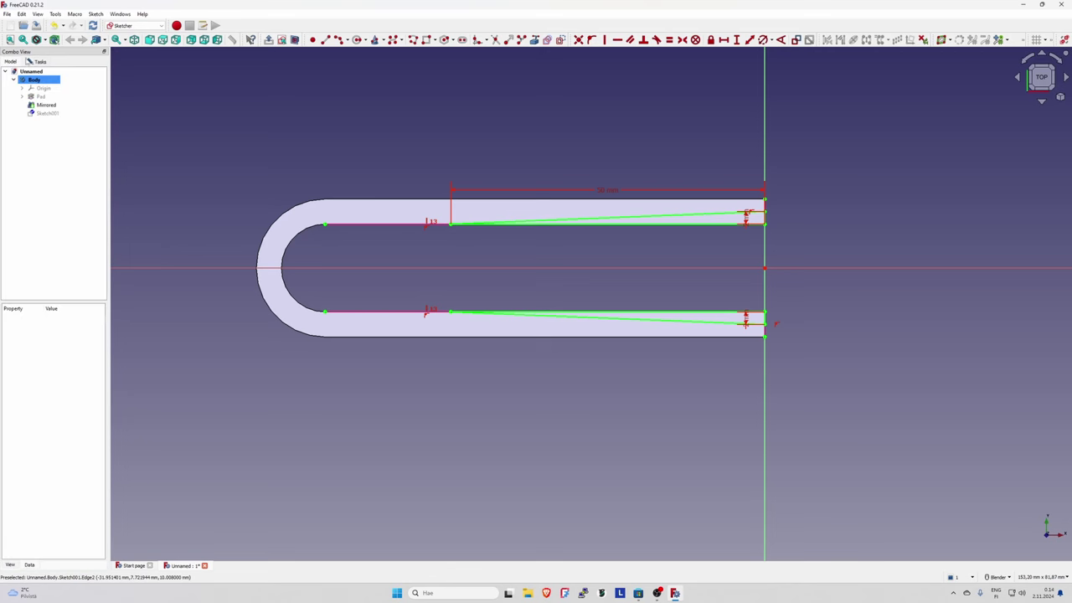
click(40, 62)
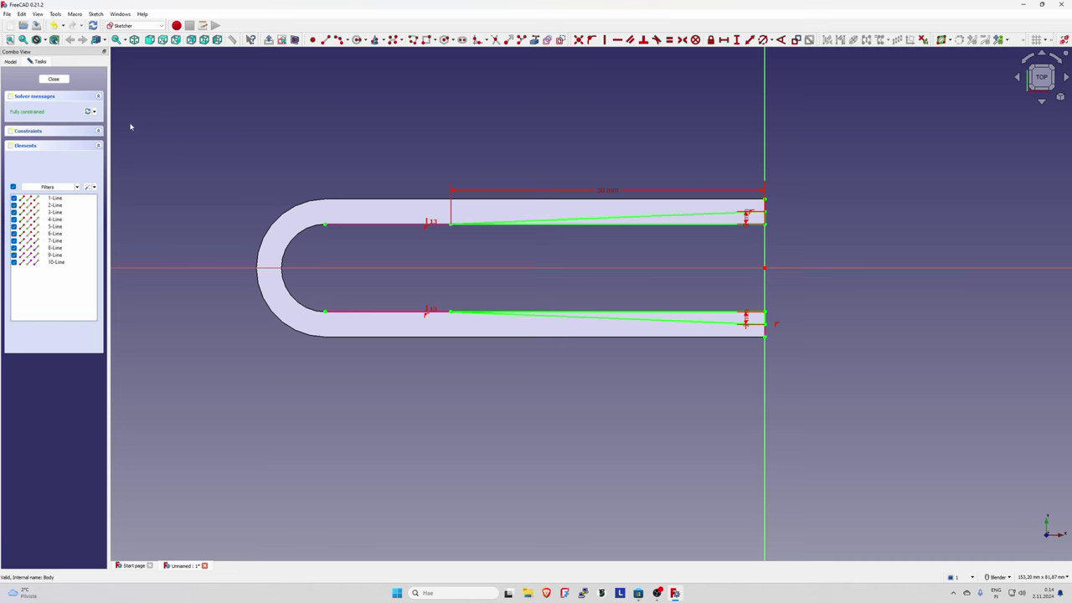
click(54, 79)
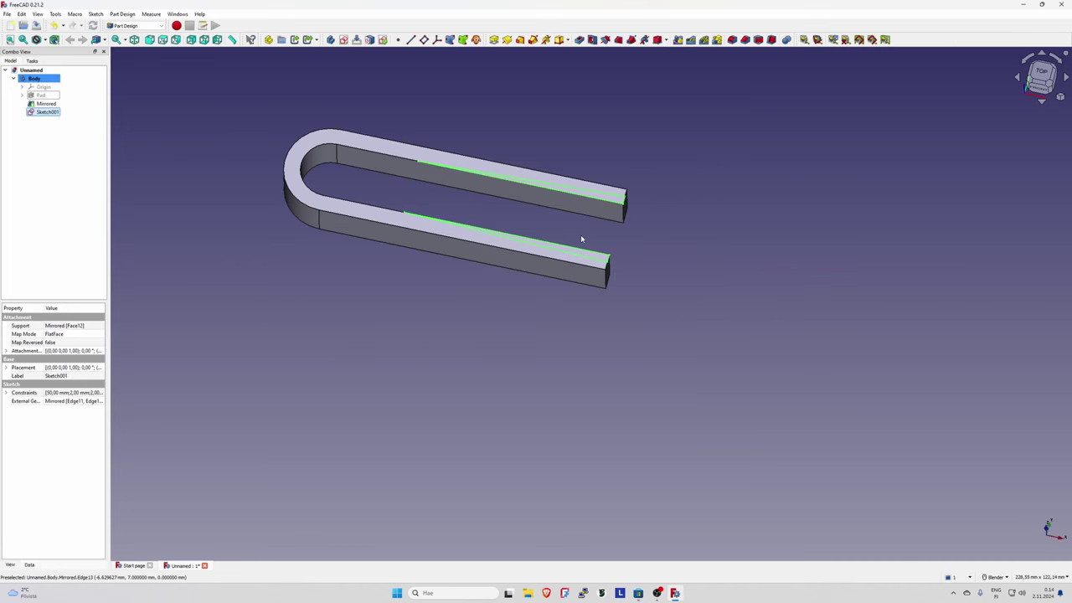
scroll(521, 217, up, 3)
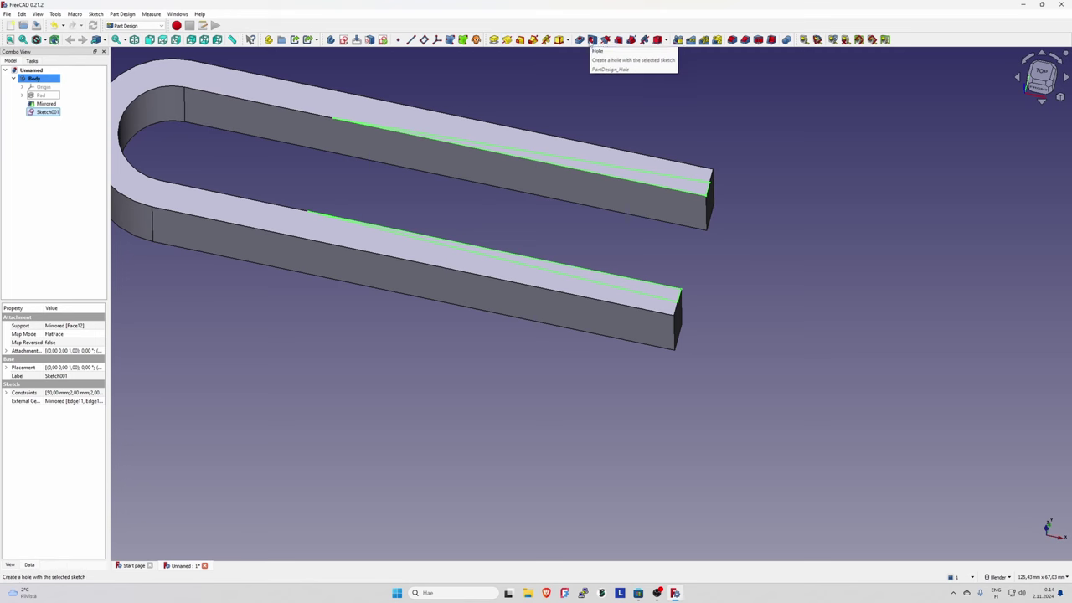
Cancel the stray Pad and cut the taper sketch as a Through all Pocket.
click(493, 39)
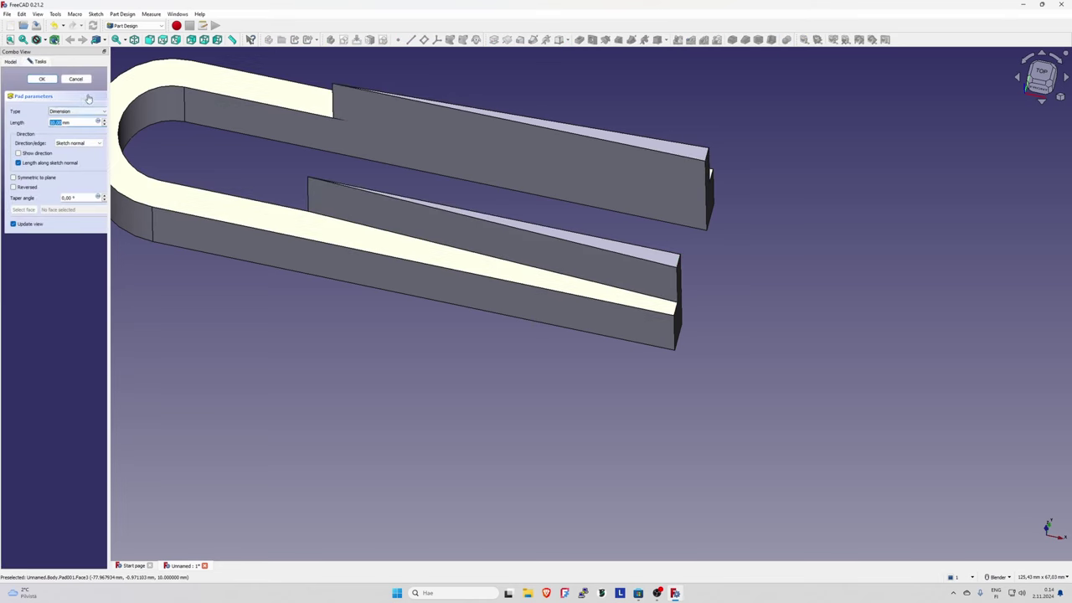
key(Escape)
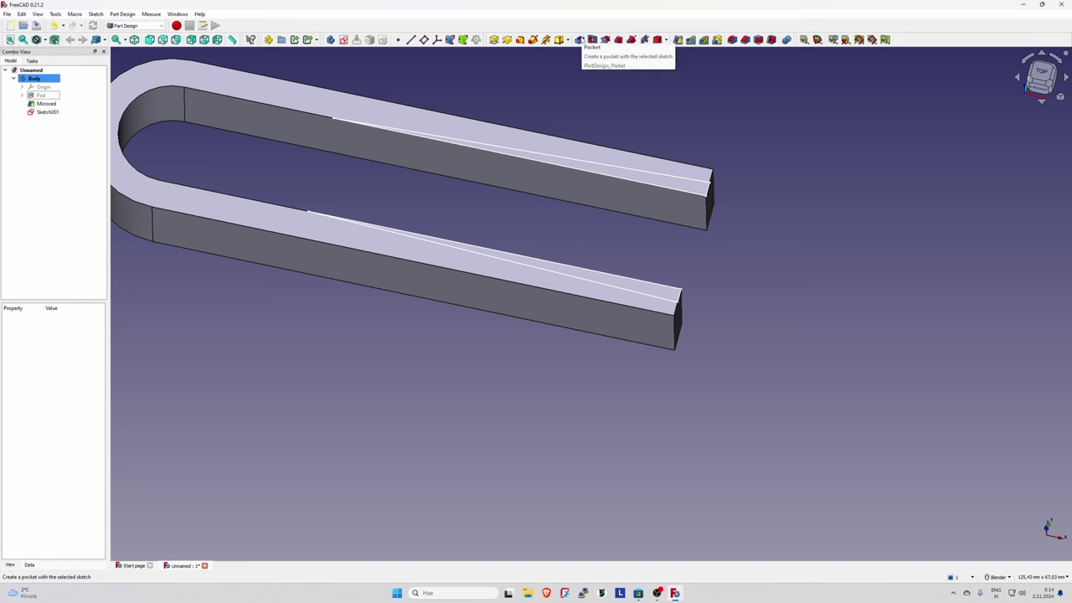
click(579, 39)
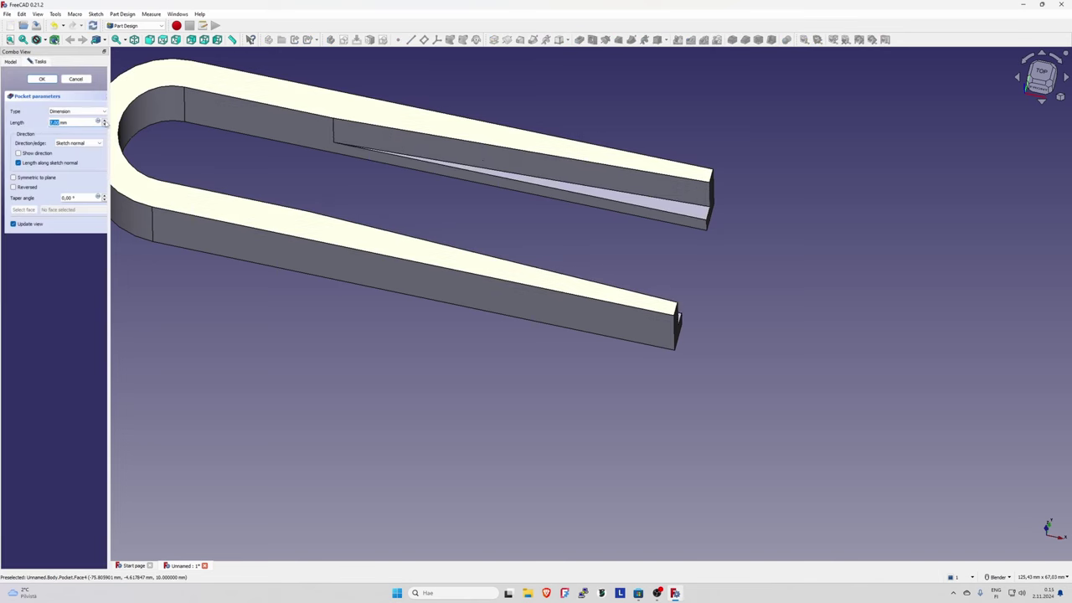
click(93, 112)
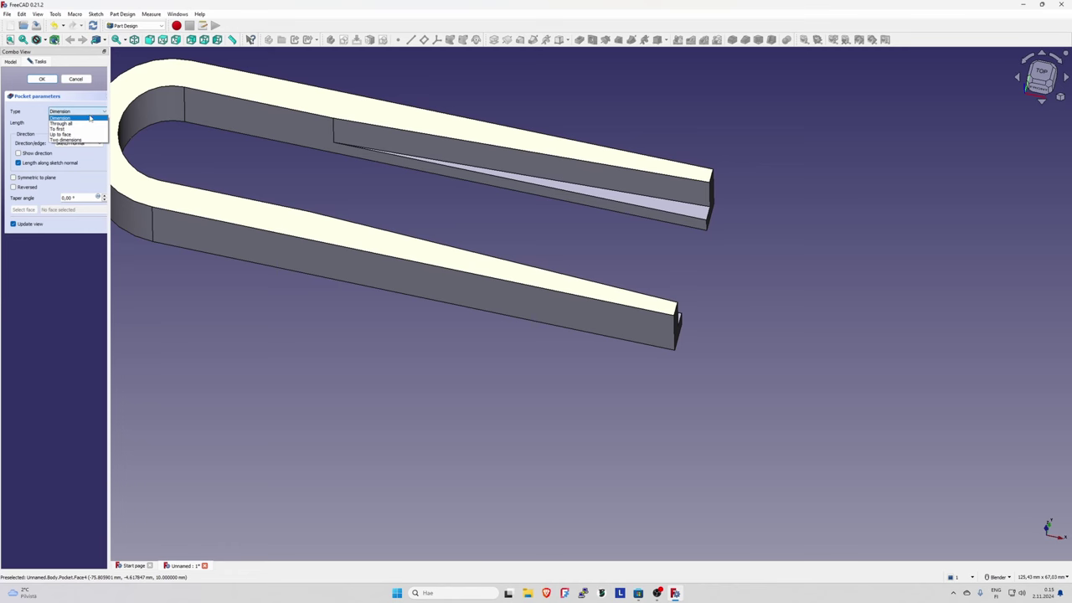
click(67, 124)
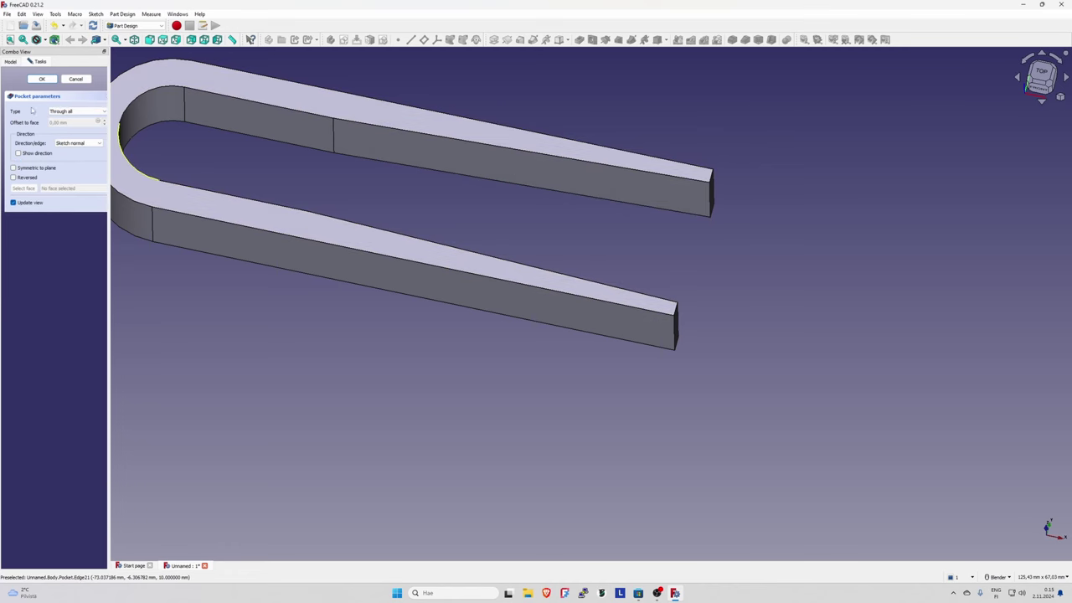
click(42, 79)
scroll(438, 222, down, 3)
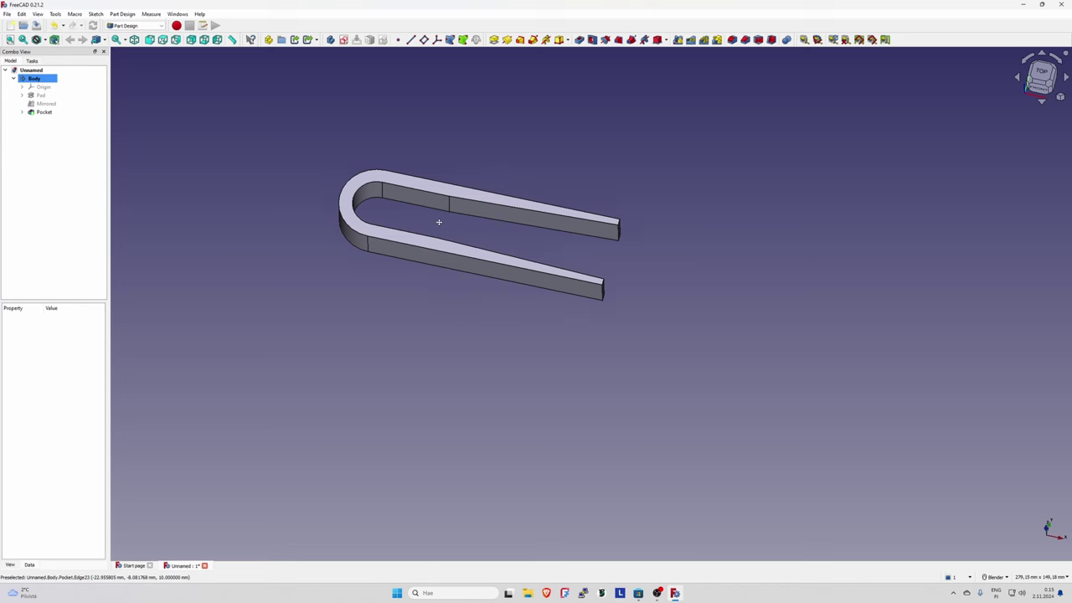
Save the tapered clip document as 'pinsetit' in the freecad folder.
mouse_move(438, 222)
middle_down()
mouse_move(610, 291)
mouse_move(569, 290)
mouse_move(598, 290)
mouse_move(586, 294)
middle_up()
scroll(623, 277, up, 2)
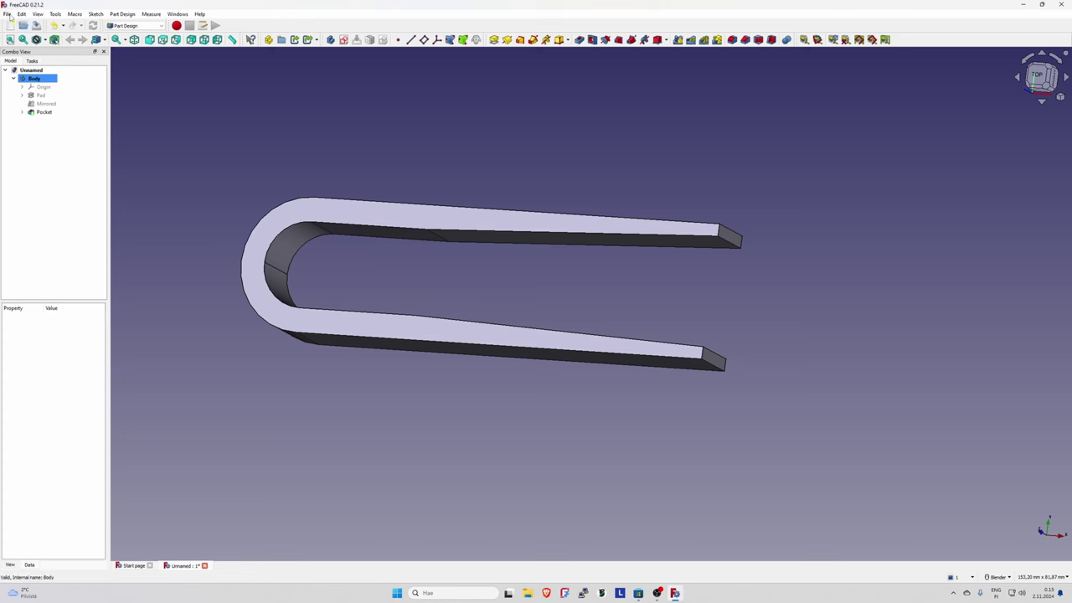
click(7, 14)
click(33, 81)
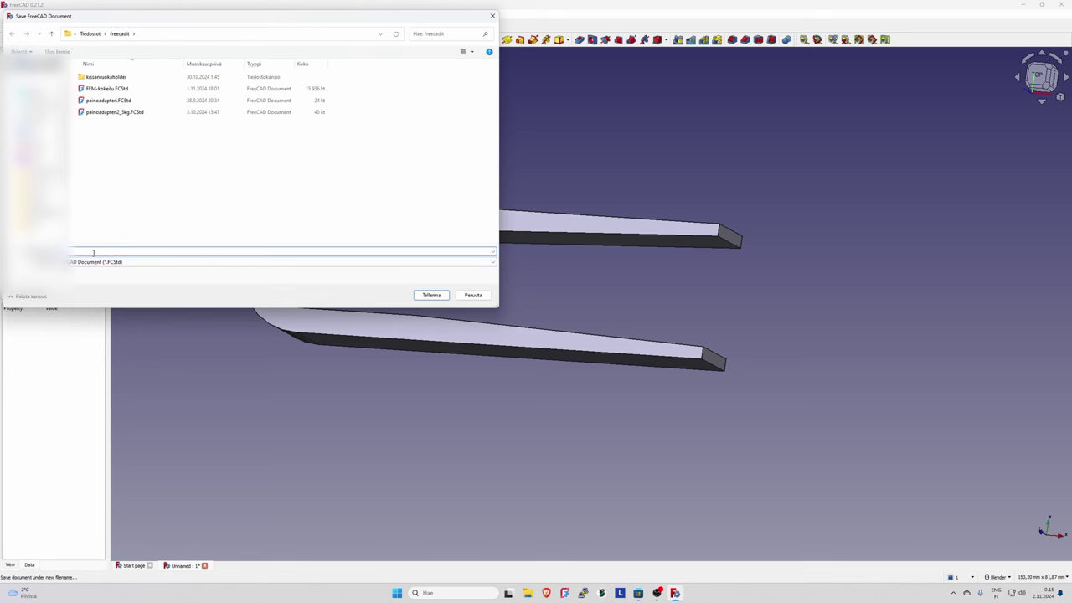
click(93, 253)
key(Escape)
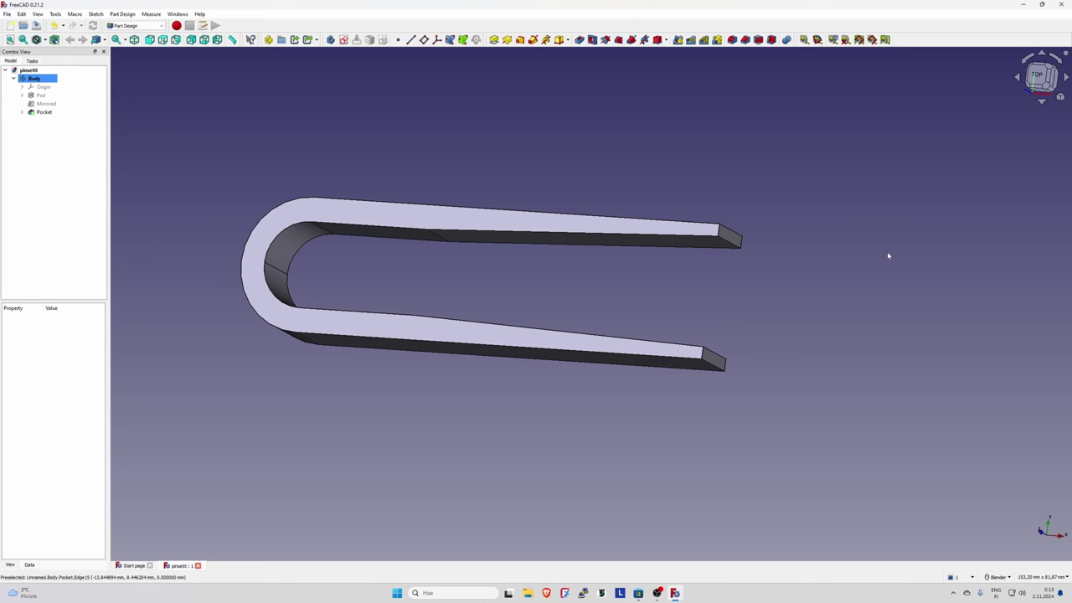
scroll(875, 259, up, 3)
scroll(804, 261, down, 2)
scroll(753, 261, down, 1)
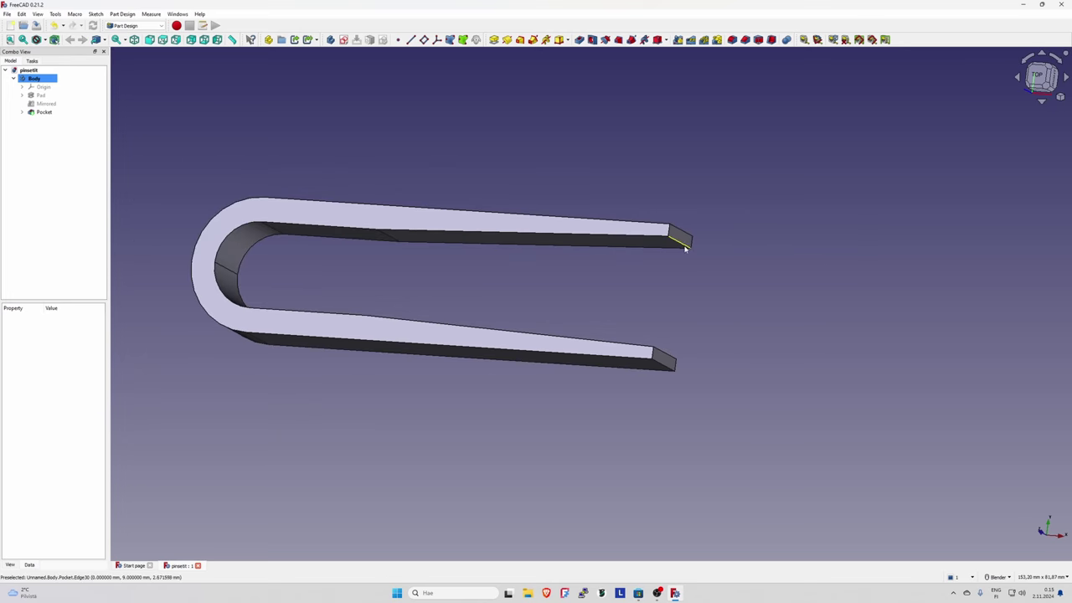
Fillet the lower and upper arm tip edges with a 0.8 mm radius.
click(665, 360)
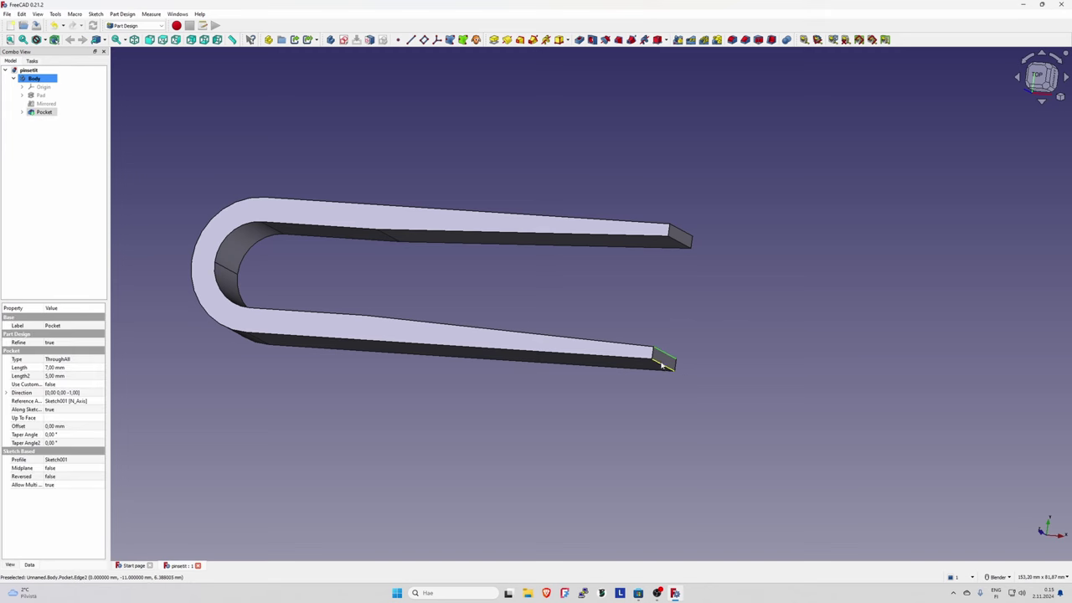
ctrl+click(683, 241)
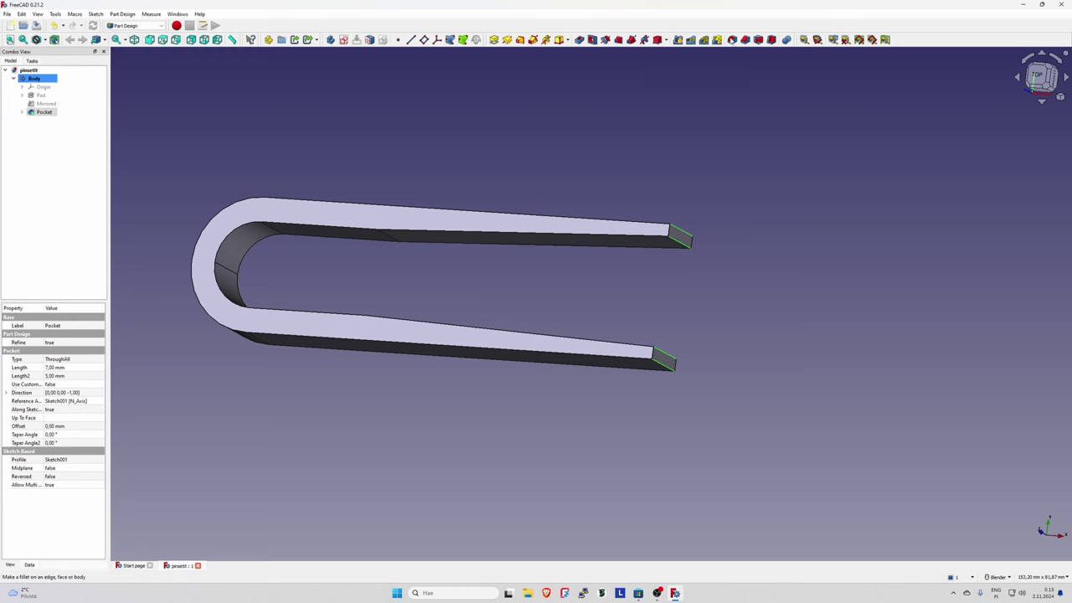
click(731, 39)
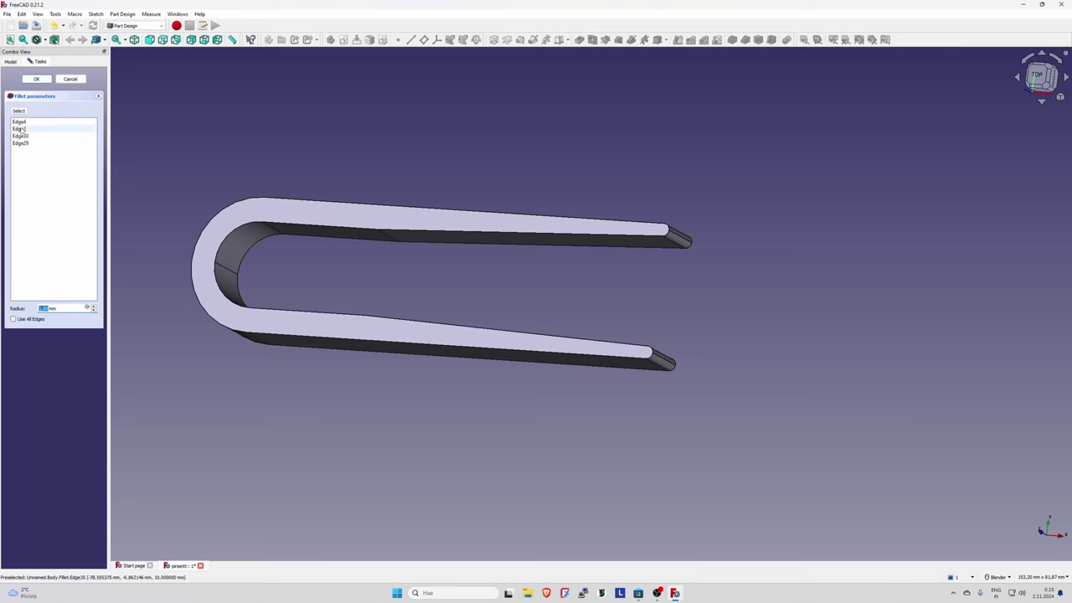
click(40, 308)
text(2)
text(0)
key(Return)
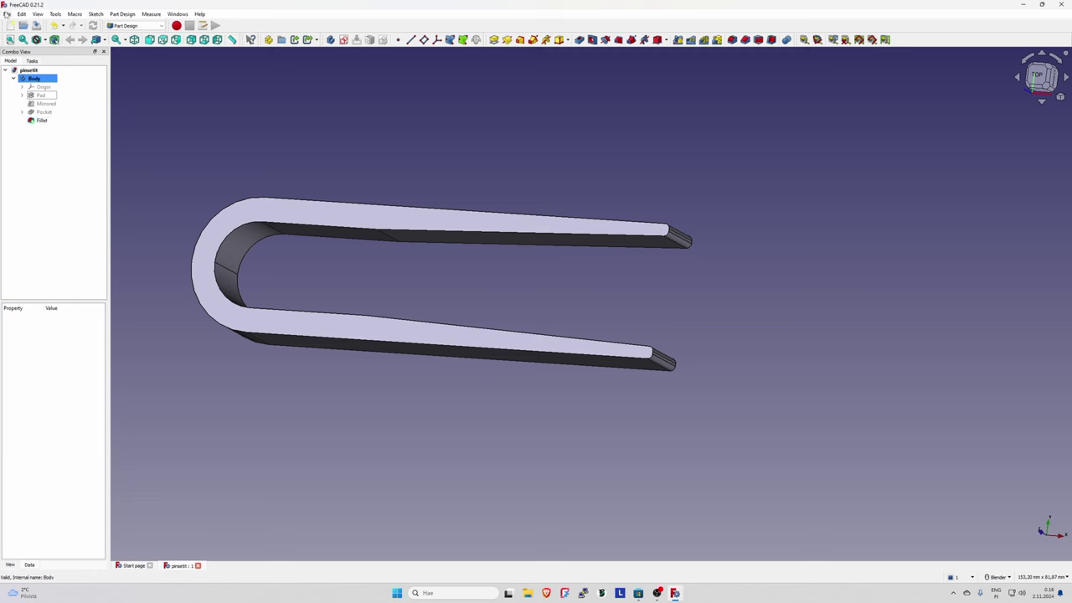
click(6, 14)
Save the project and select the Fillet feature in the tree for export.
click(34, 77)
mouse_move(383, 240)
middle_down()
mouse_move(499, 304)
mouse_move(549, 302)
mouse_move(615, 335)
middle_up()
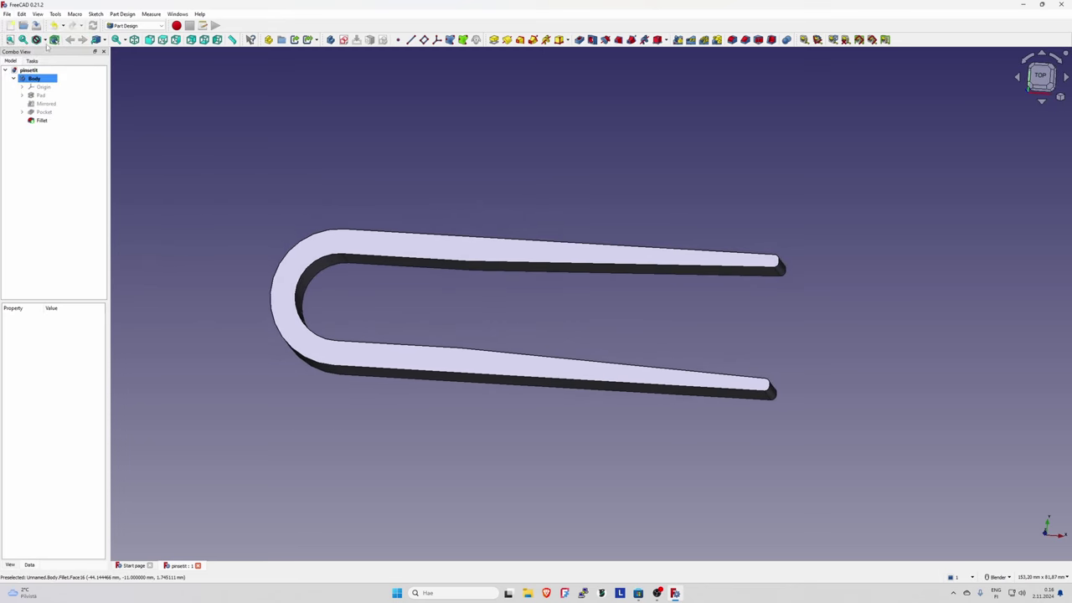
click(7, 14)
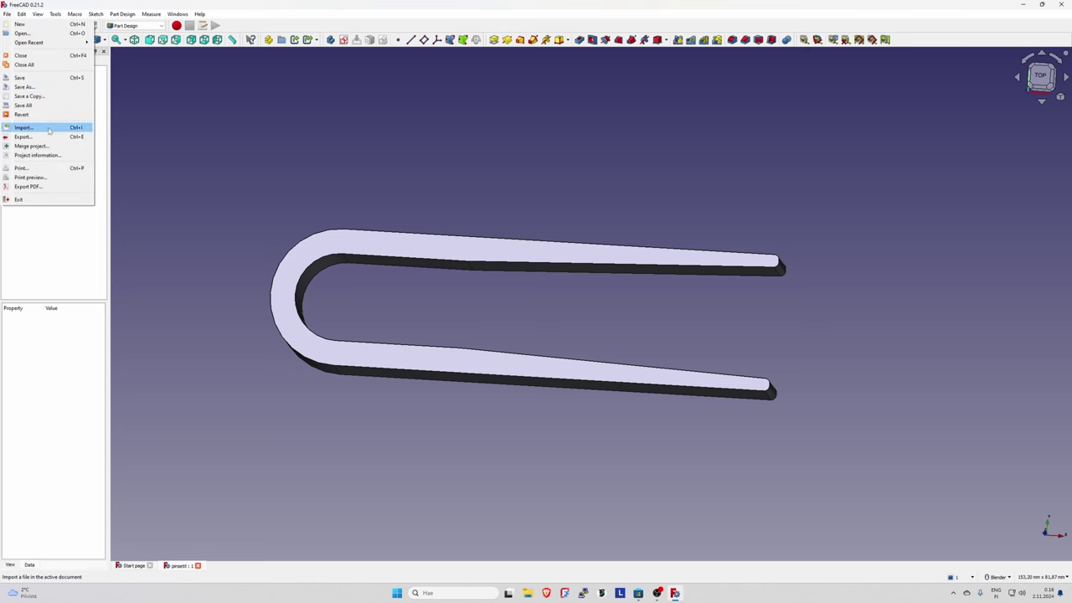
click(49, 136)
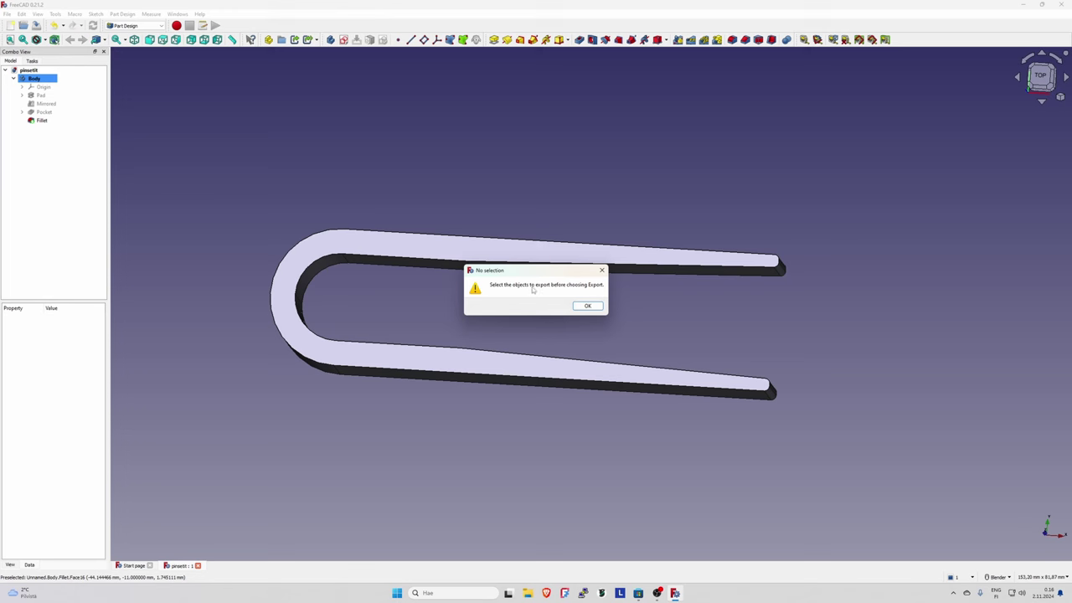
click(588, 305)
click(42, 121)
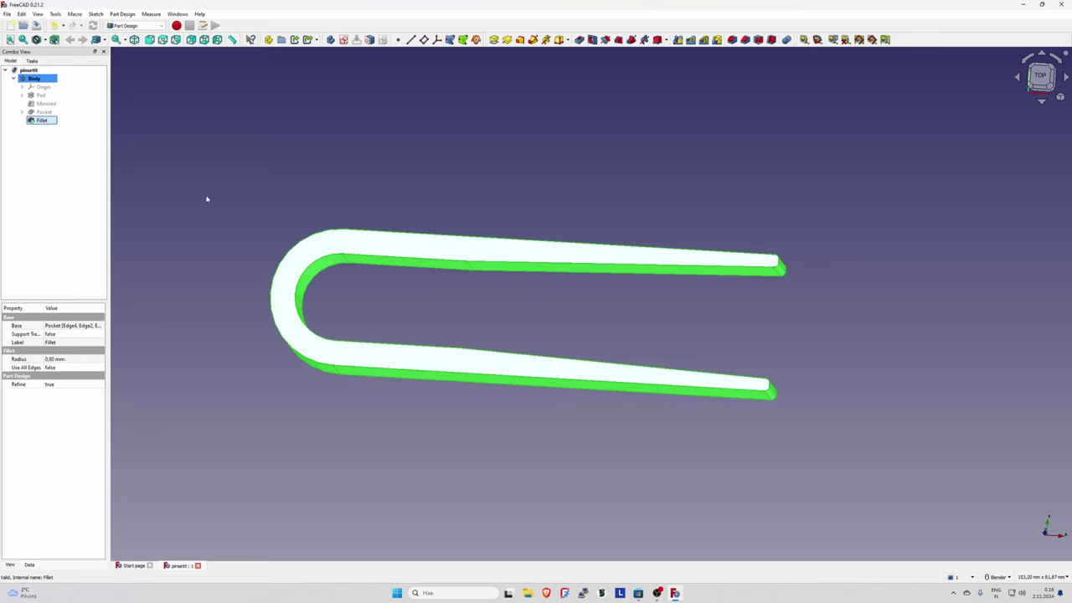
Export the Fillet body as STL Mesh (*.stl), removing 'BodyFillet' from the file name.
click(7, 14)
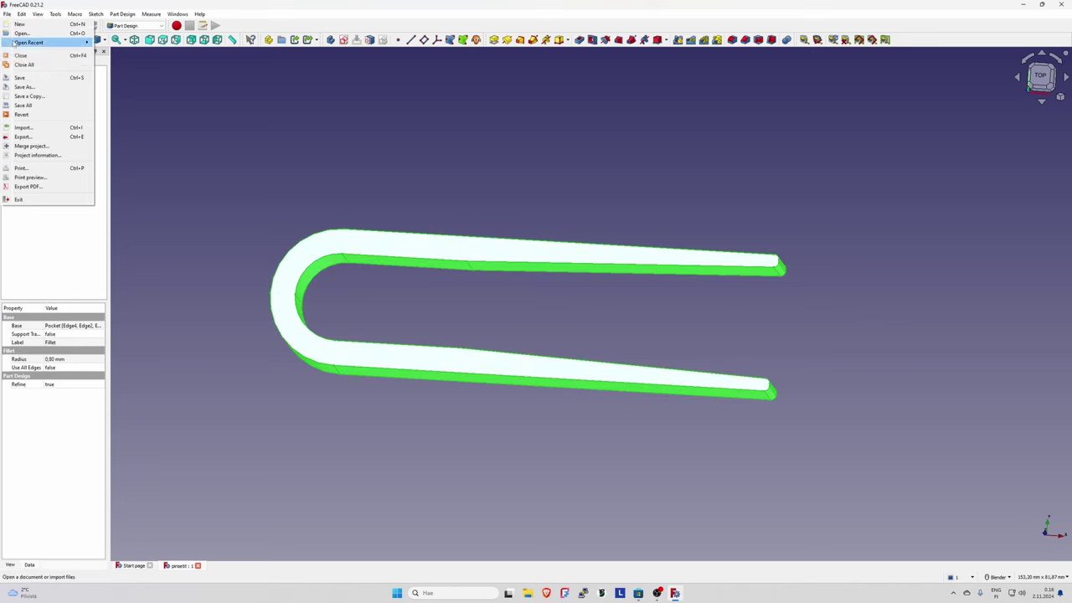
click(23, 136)
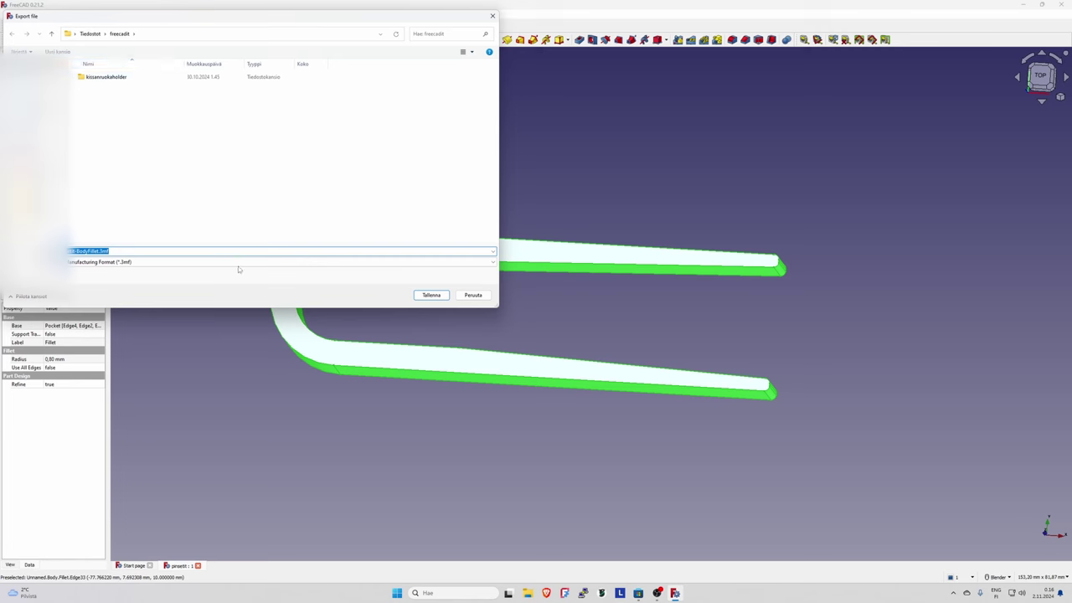
click(191, 265)
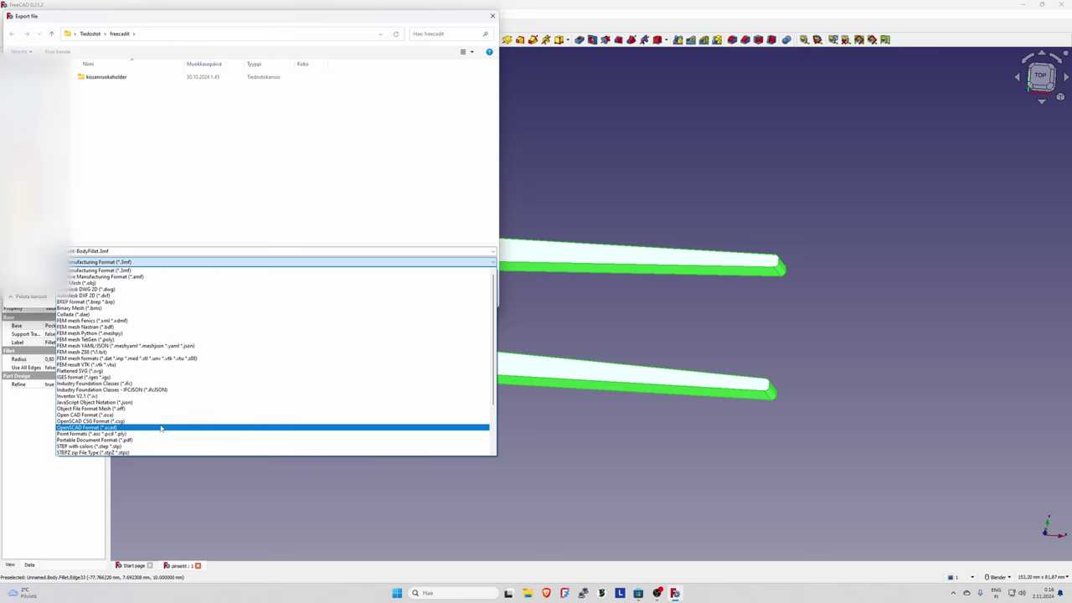
scroll(134, 423, down, 2)
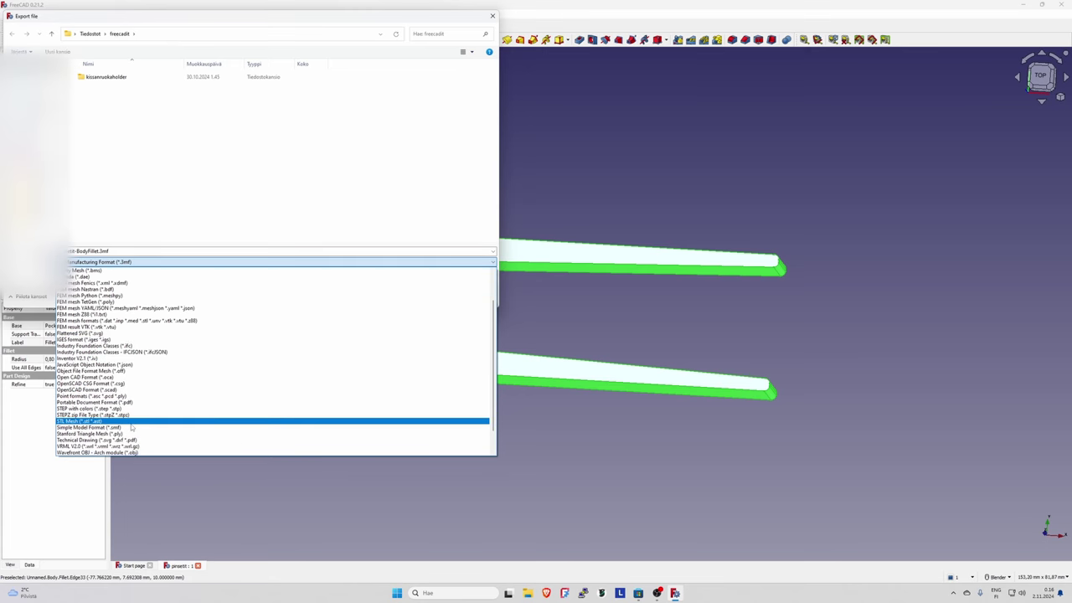
click(132, 422)
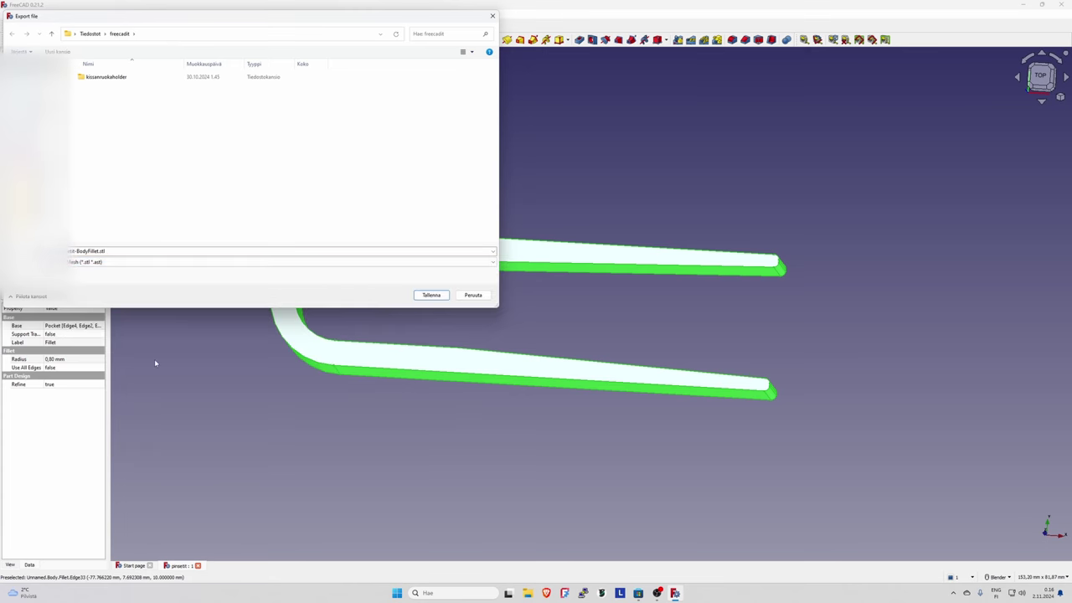
triple_click(84, 252)
key(End)
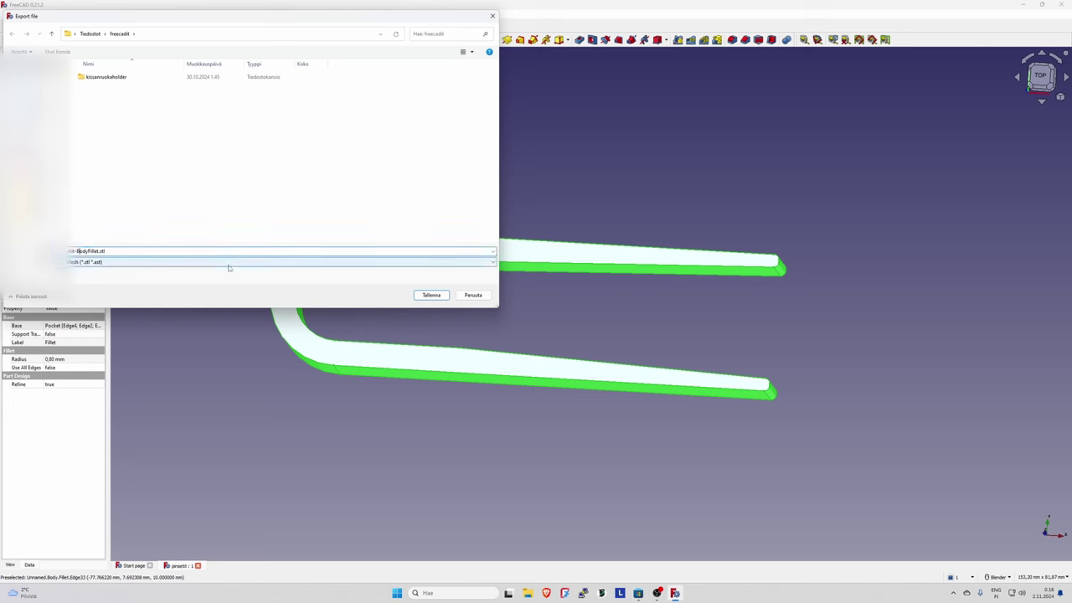
key(ctrl+shift+Right)
key(BackSpace)
key(Return)
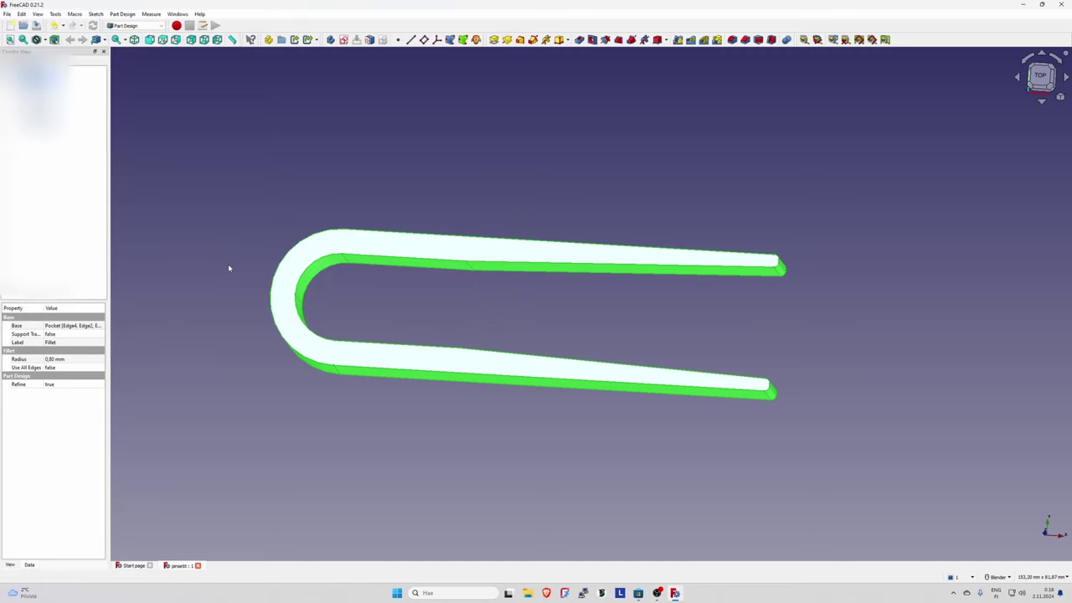
Launch PrusaSlicer from Windows search with 'prusa'.
click(475, 592)
text(prusa)
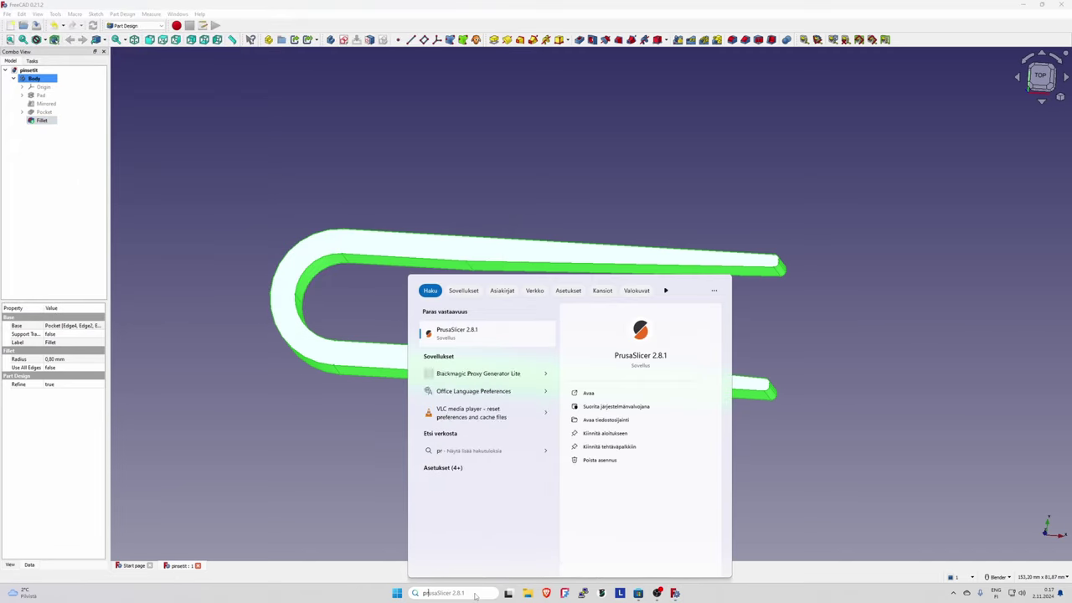
key(Return)
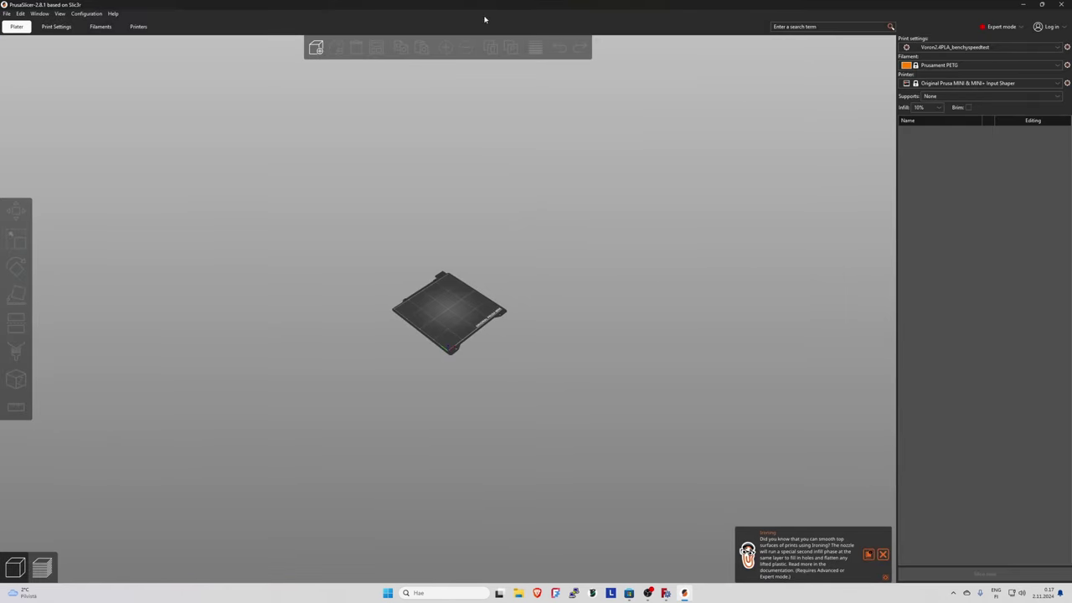
Add pinsetit.stl onto the Original Prusa MINI bed.
click(315, 47)
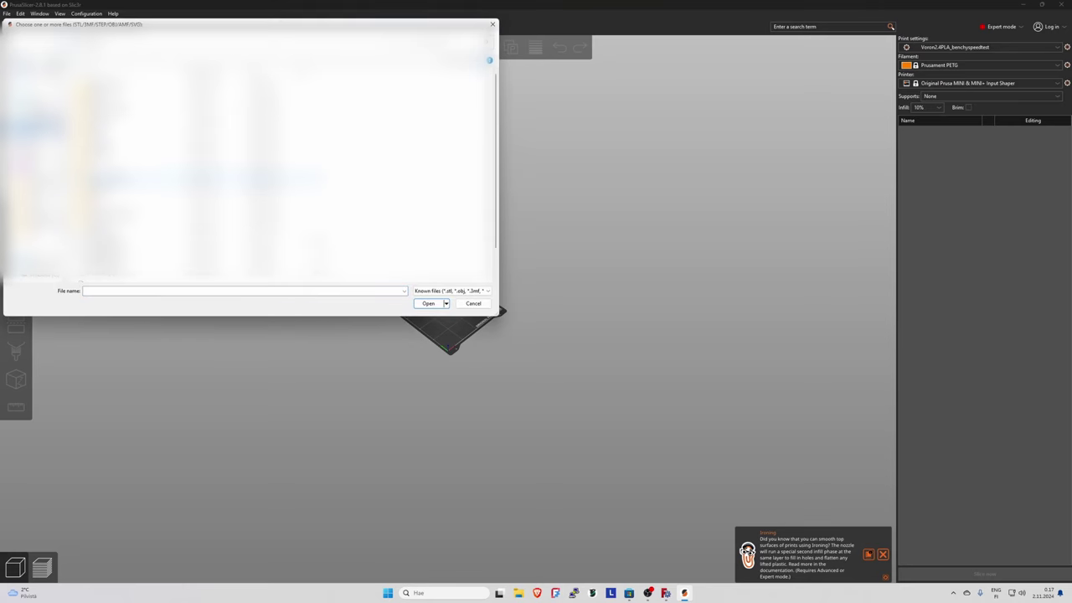
key(Return)
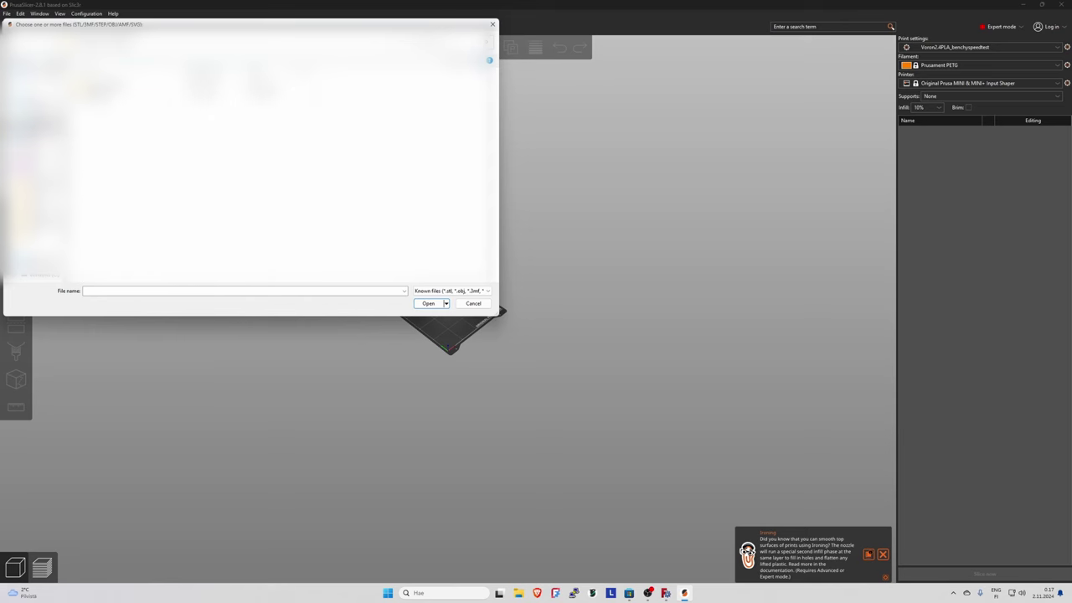
click(201, 96)
click(444, 303)
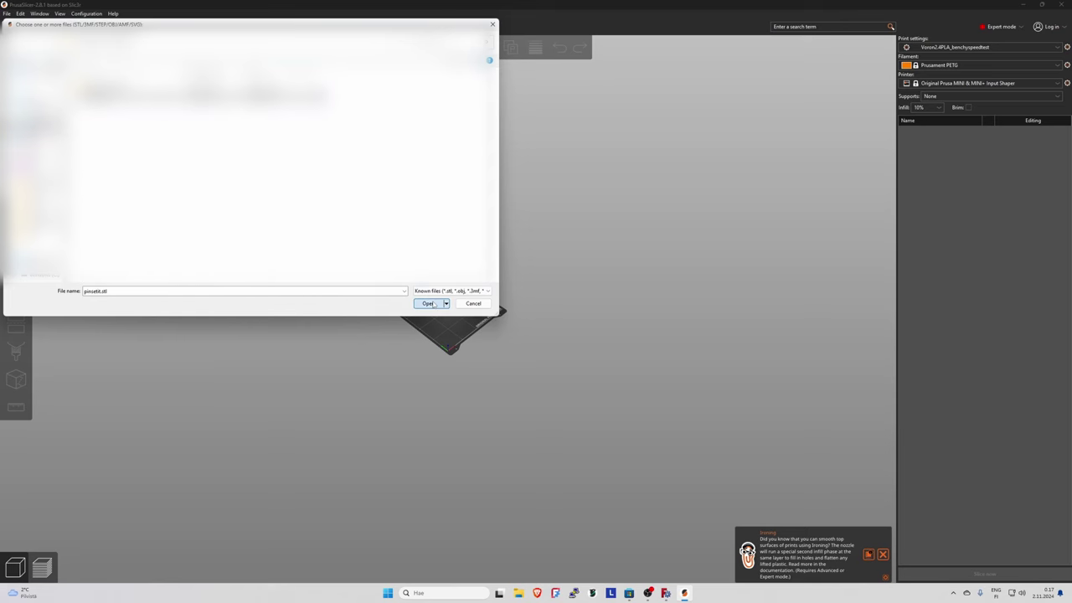
scroll(448, 324, up, 3)
scroll(461, 318, up, 2)
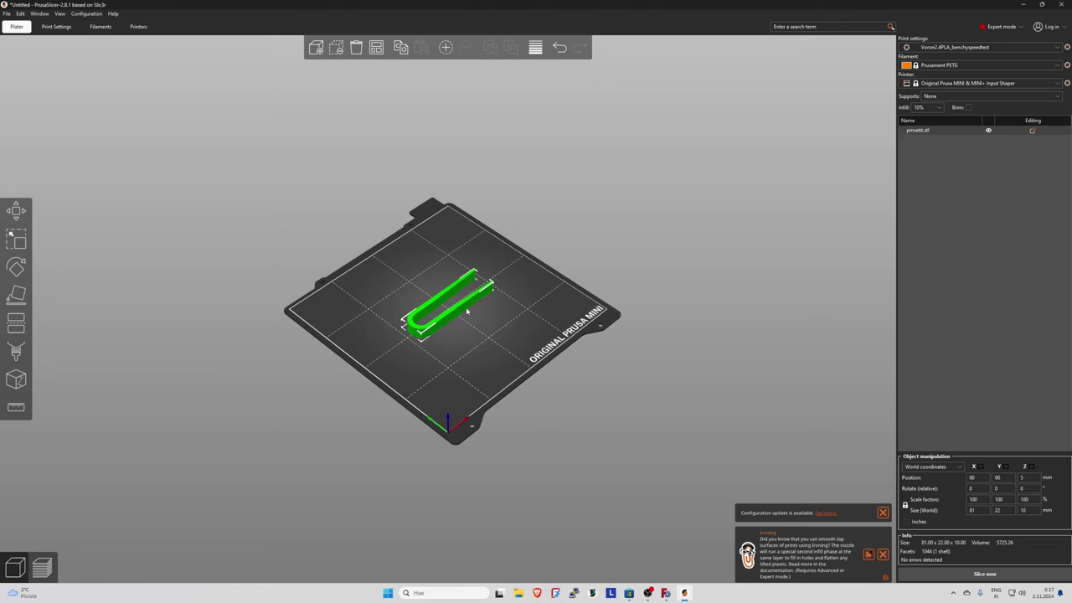
scroll(464, 314, up, 3)
scroll(493, 293, up, 3)
mouse_move(520, 360)
mouse_down()
mouse_move(410, 415)
mouse_move(471, 394)
mouse_up()
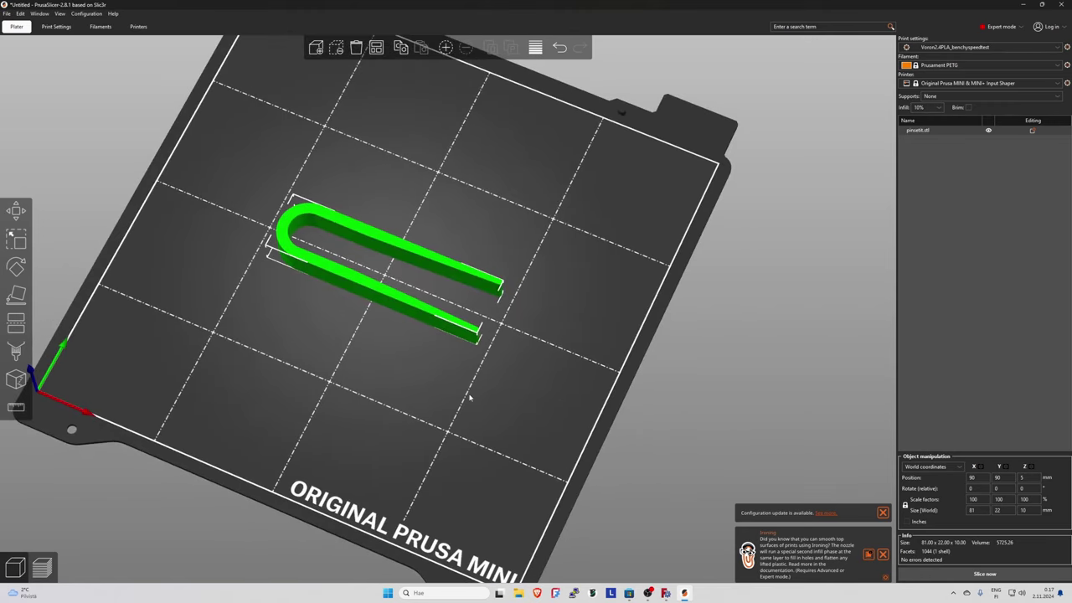
scroll(494, 385, up, 3)
scroll(523, 386, up, 3)
scroll(540, 343, up, 3)
scroll(543, 343, up, 3)
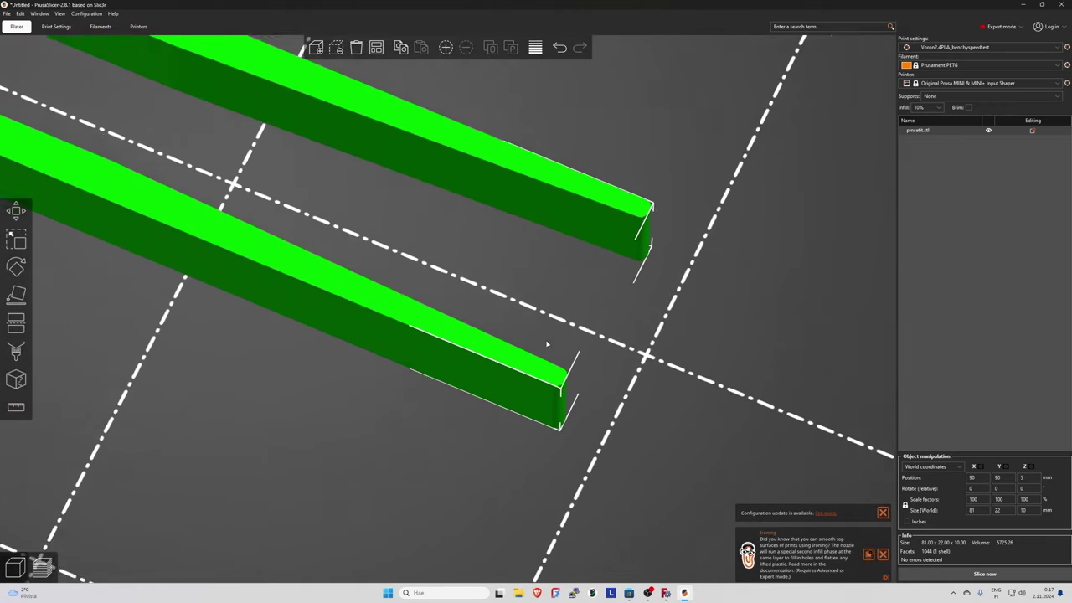
scroll(569, 364, up, 1)
scroll(641, 365, down, 2)
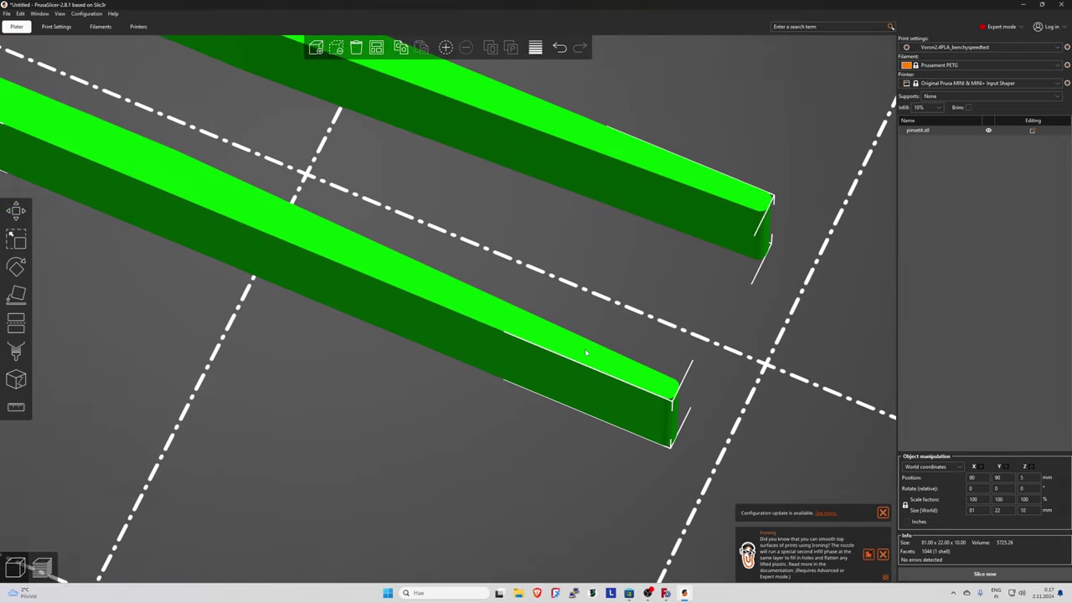
scroll(586, 352, down, 10)
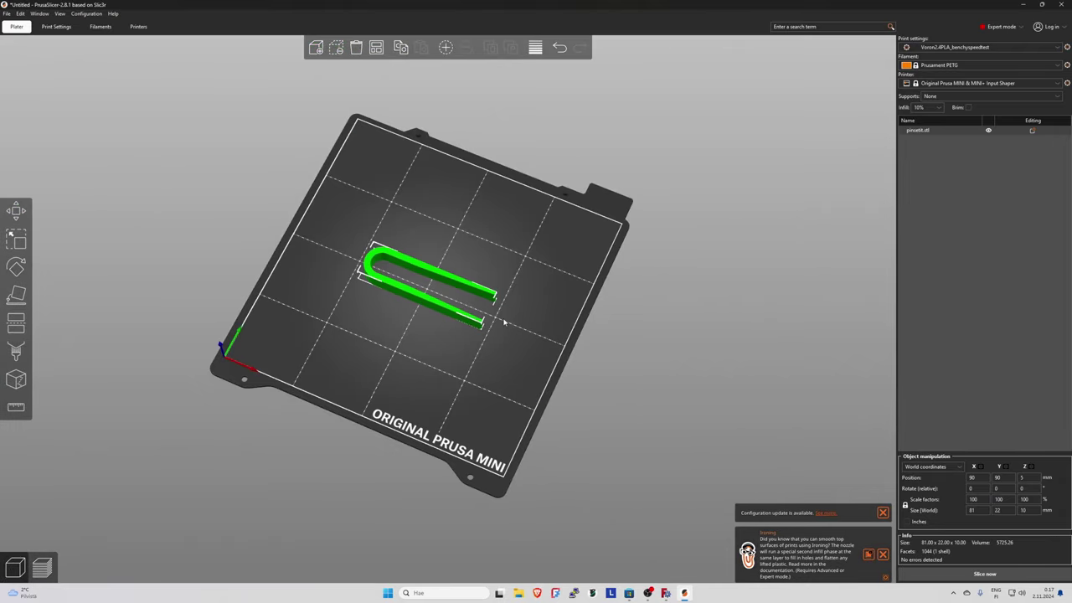
mouse_move(504, 322)
mouse_down()
mouse_move(620, 363)
mouse_move(595, 336)
mouse_move(573, 350)
mouse_up()
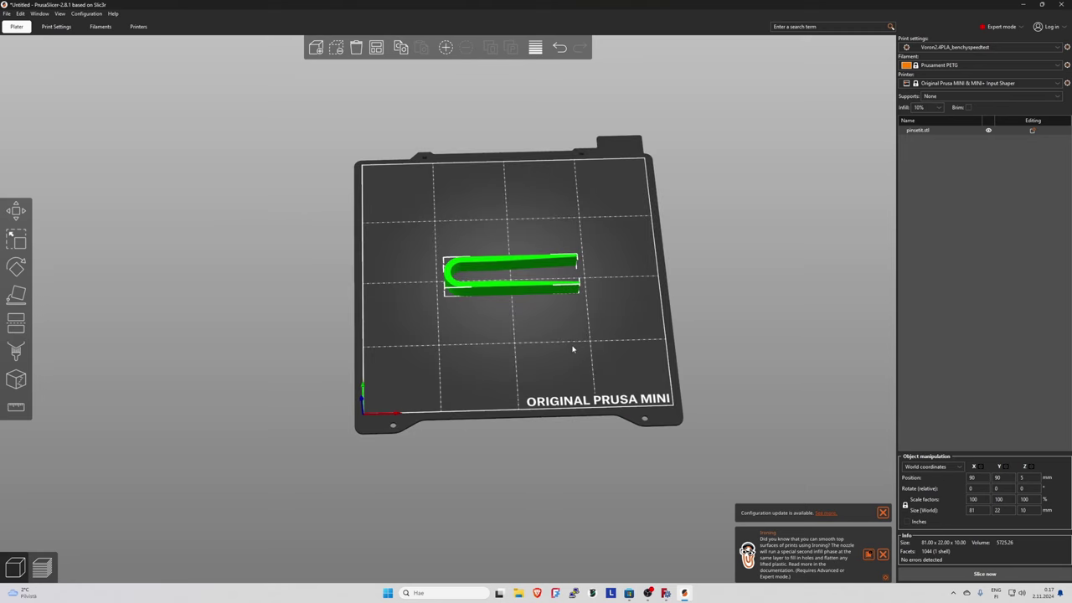